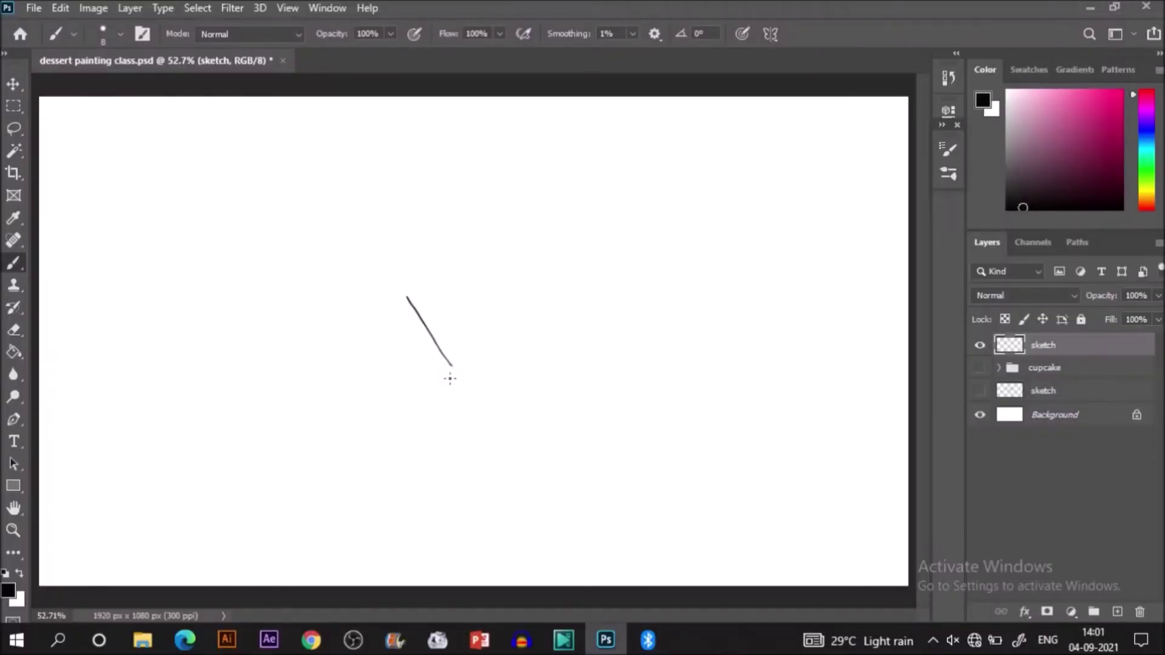
Step: Undo the stray stroke and draw the wedge's front, side, bottom and back edges
key("ctrl+z")
left_click_drag(420, 286, 506, 387)
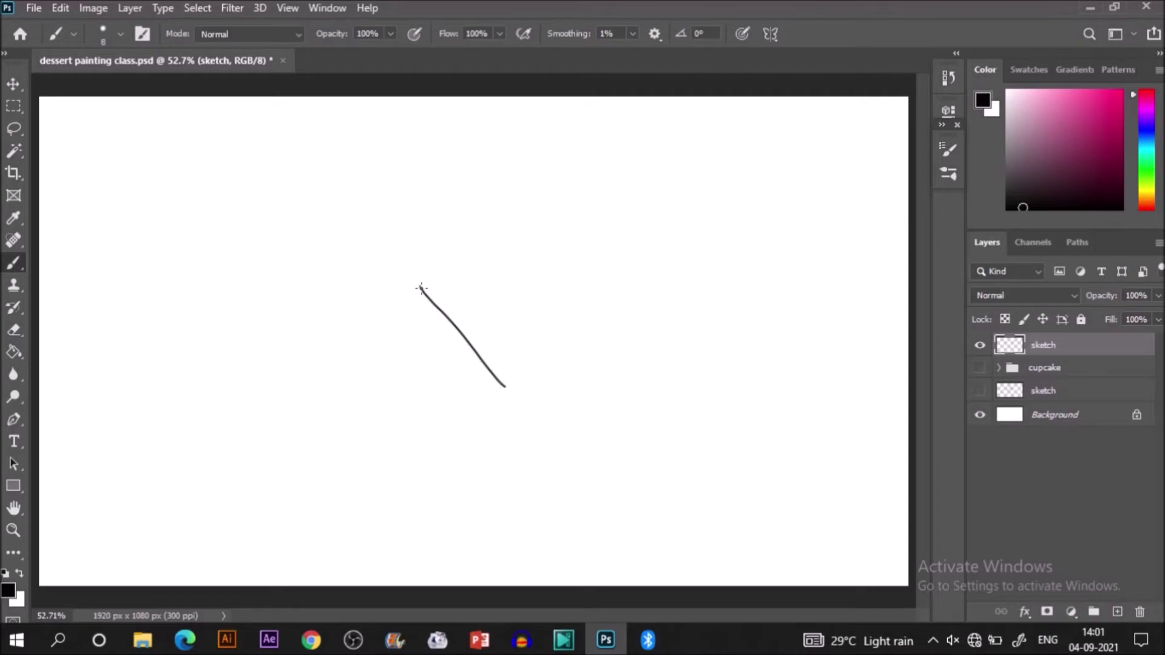
mouse_move(419, 285)
left_mouse_down()
mouse_move(407, 348)
mouse_move(526, 420)
mouse_move(512, 260)
mouse_move(558, 256)
mouse_move(628, 382)
left_mouse_up()
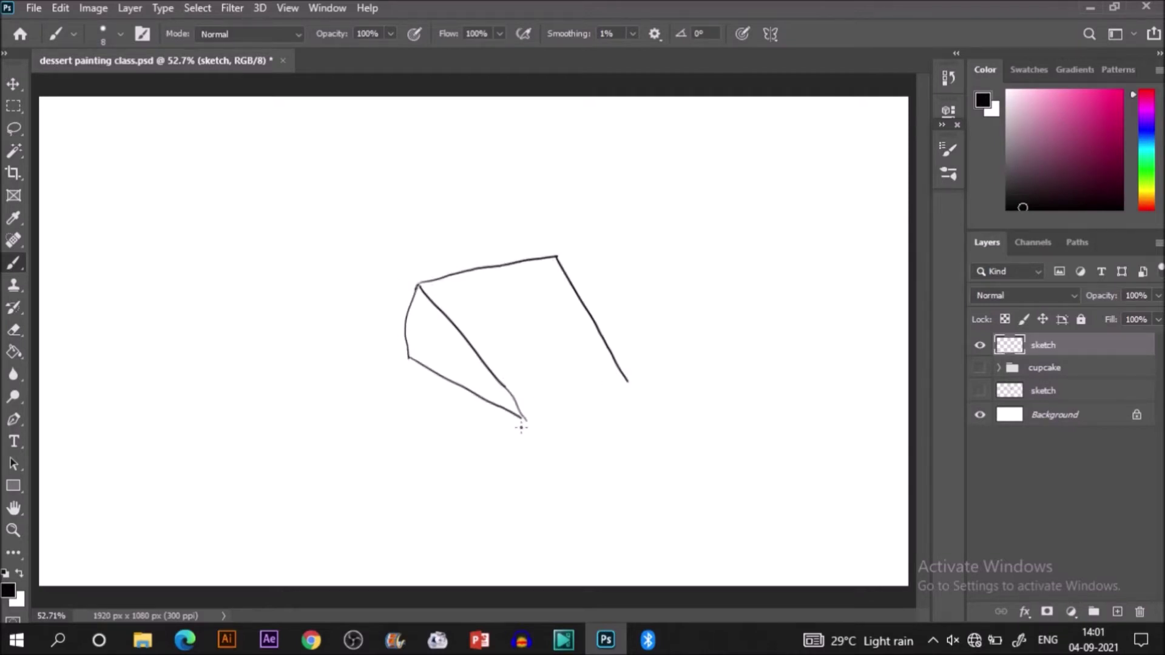
left_click_drag(523, 419, 628, 382)
left_click_drag(437, 292, 559, 267)
Step: Draw three dividing lines across the top face and add a new empty layer
left_click_drag(438, 291, 540, 425)
left_click_drag(475, 283, 556, 404)
left_click_drag(518, 275, 593, 394)
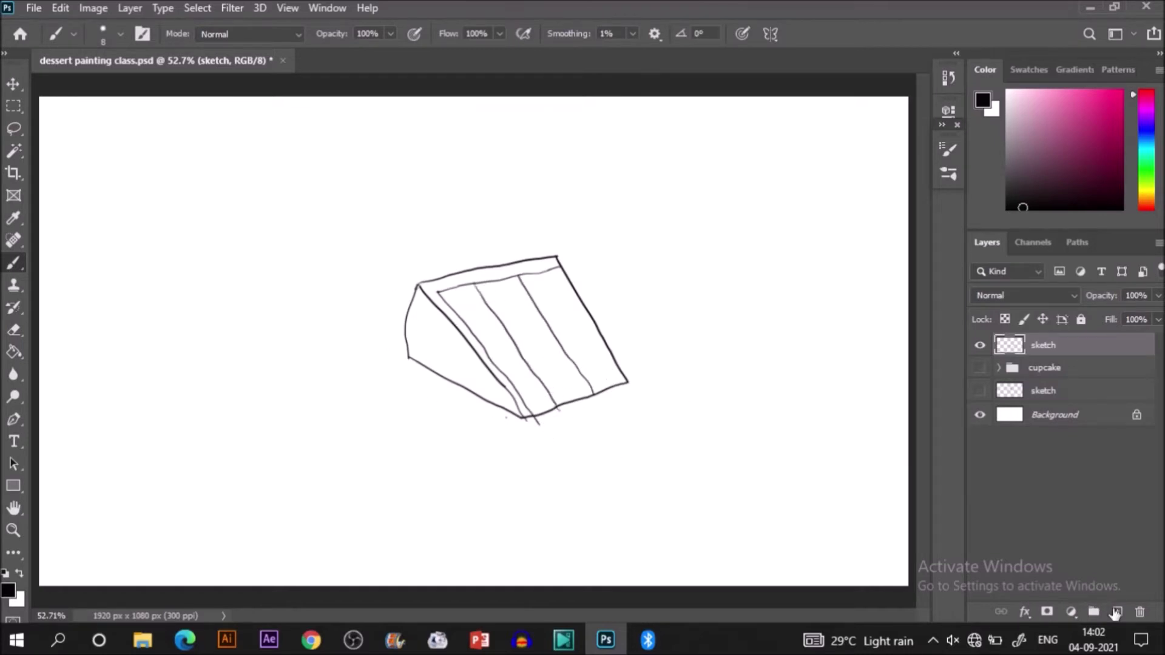
left_click(1117, 612)
Step: Select the wedge's left side face, expand the selection, and fill it light pink on Layer 9
left_click(1043, 369)
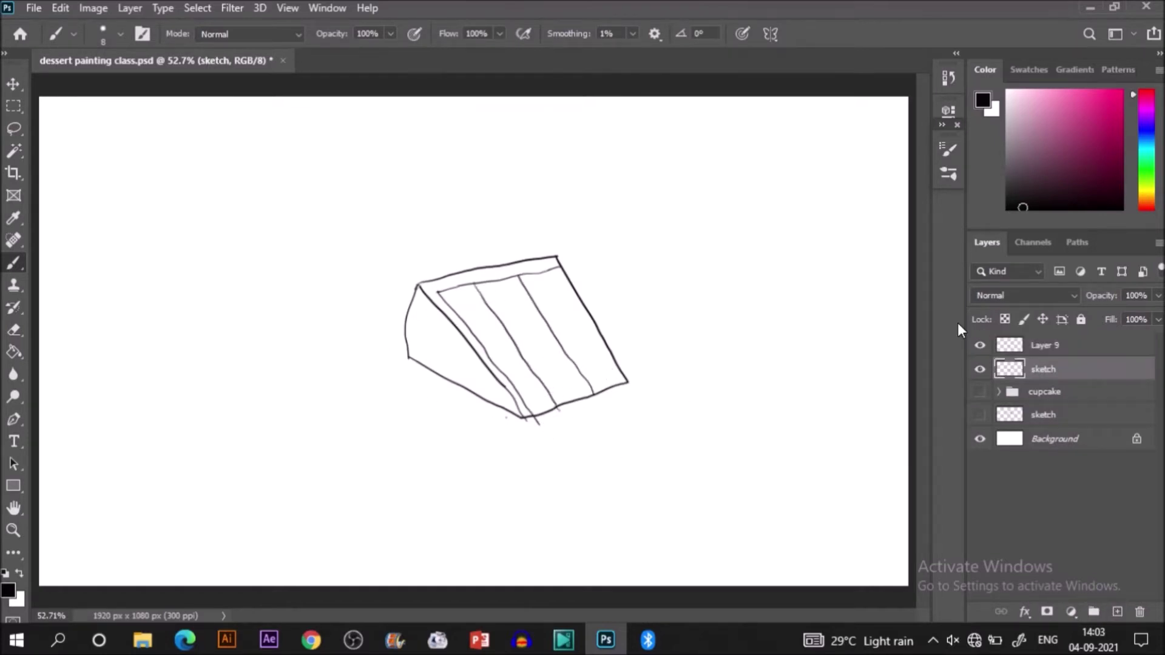
key("w")
left_click(429, 333)
left_click(197, 8)
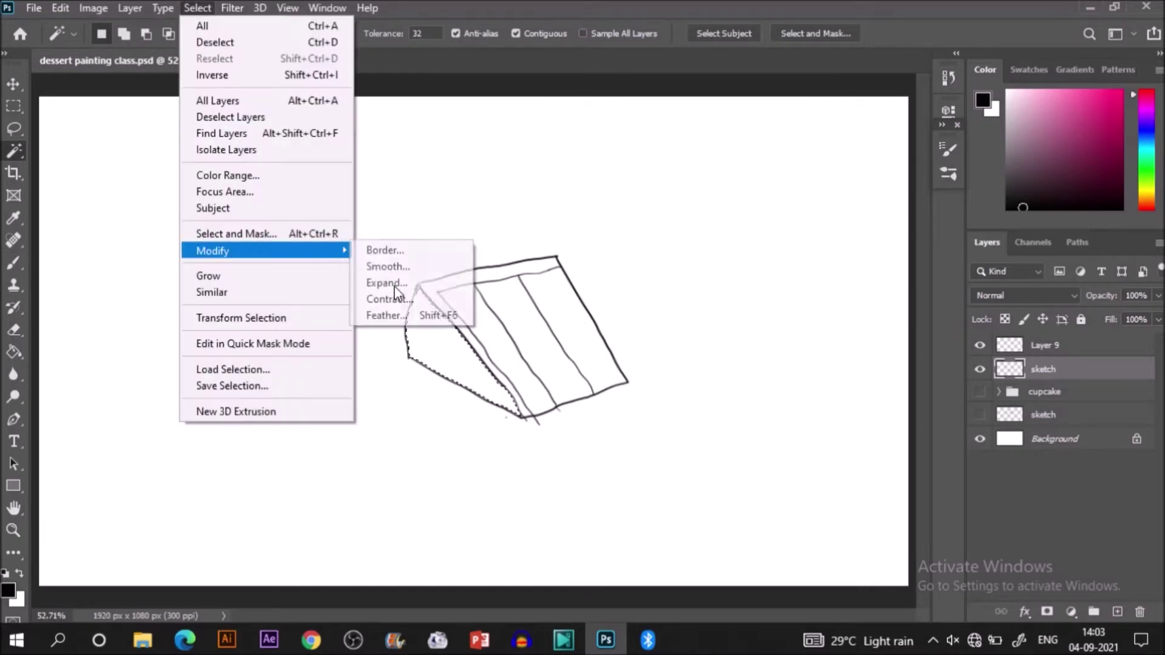
left_click(388, 267)
left_click(668, 195)
left_click(1147, 109)
left_click(1013, 91)
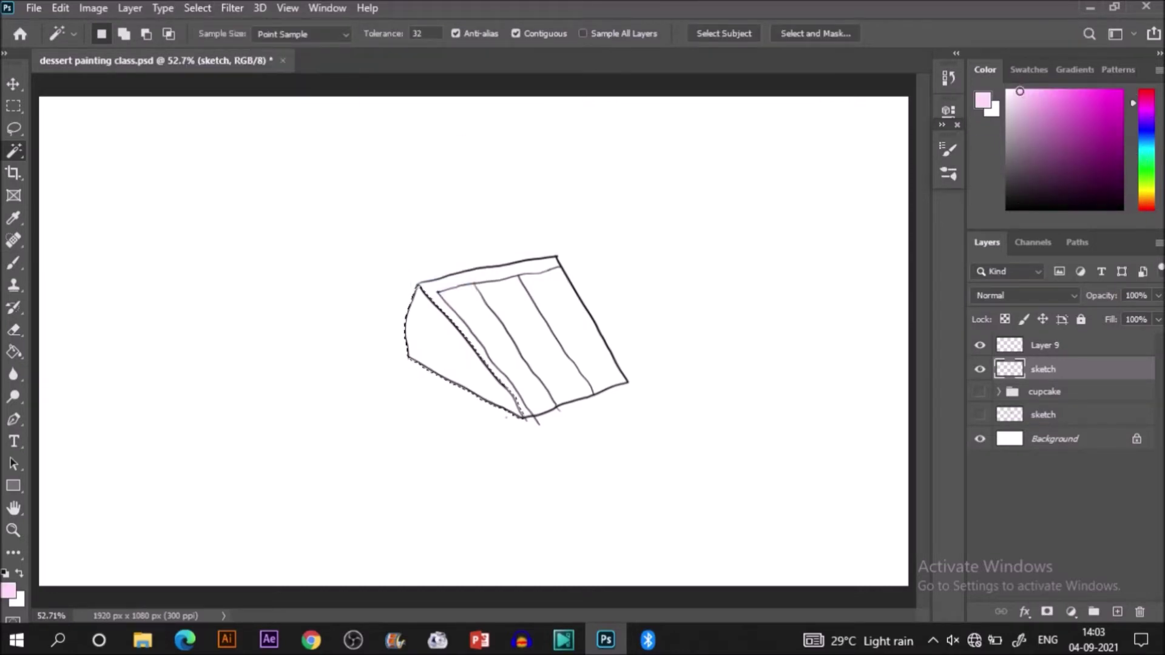
key("g")
left_click(1031, 345)
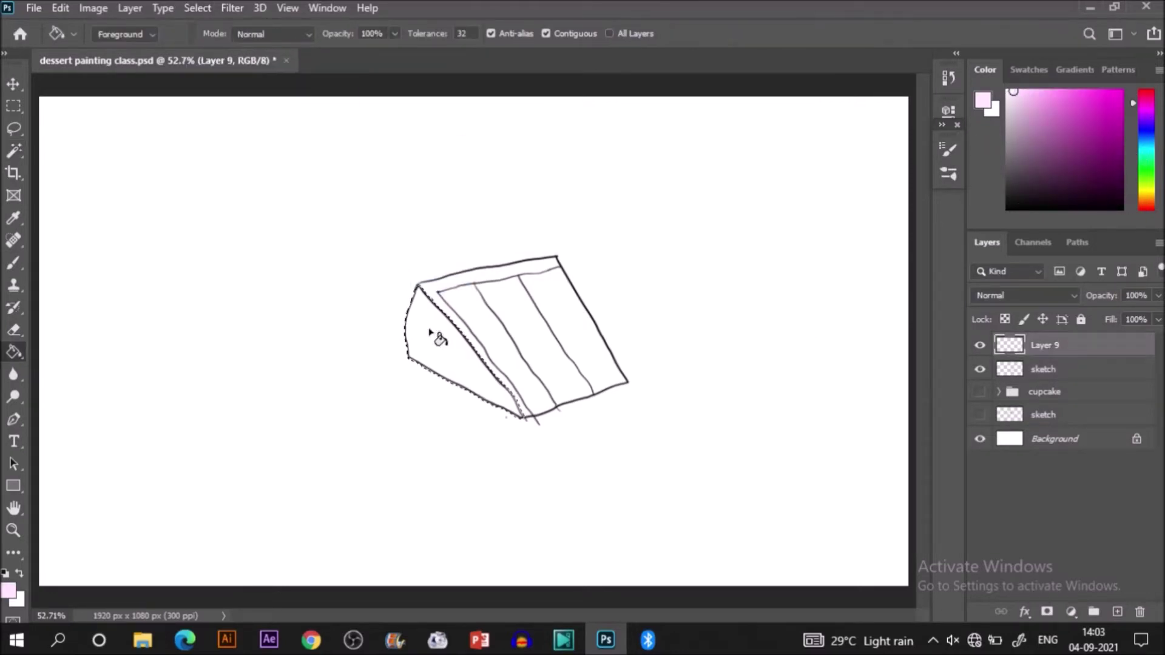
left_click(437, 333)
key("ctrl+d")
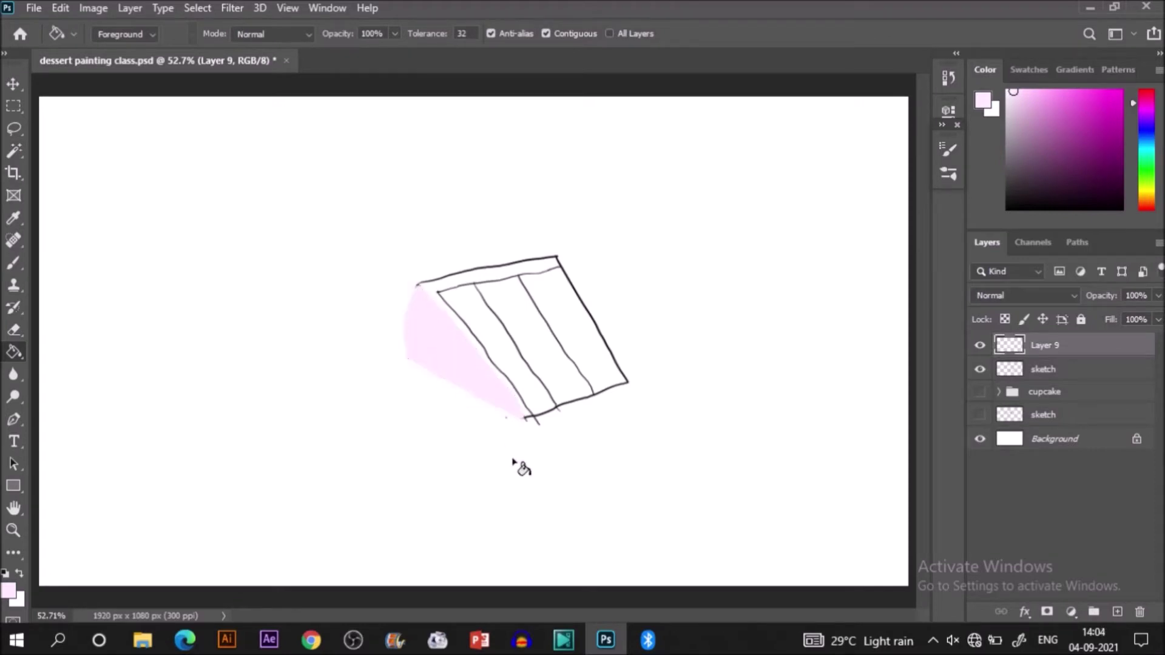
Step: On new Layer 10, select and grow the top face area, then fill it light pink
left_click(1117, 611)
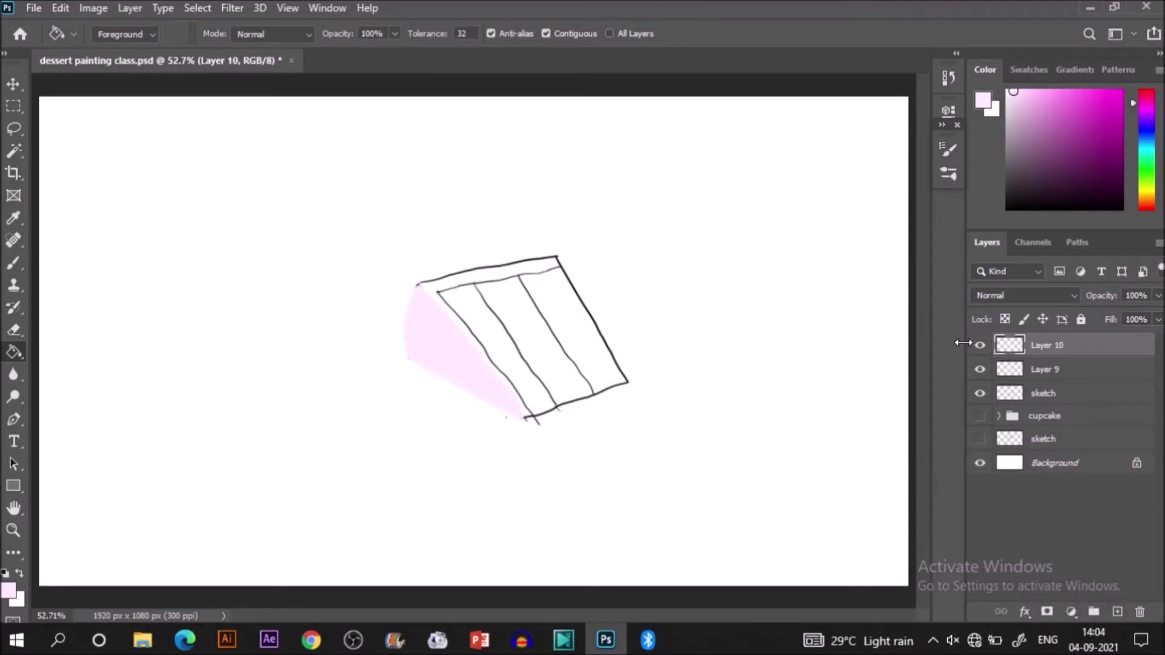
left_click(1044, 393)
key("w")
left_click(507, 281)
left_click(232, 8)
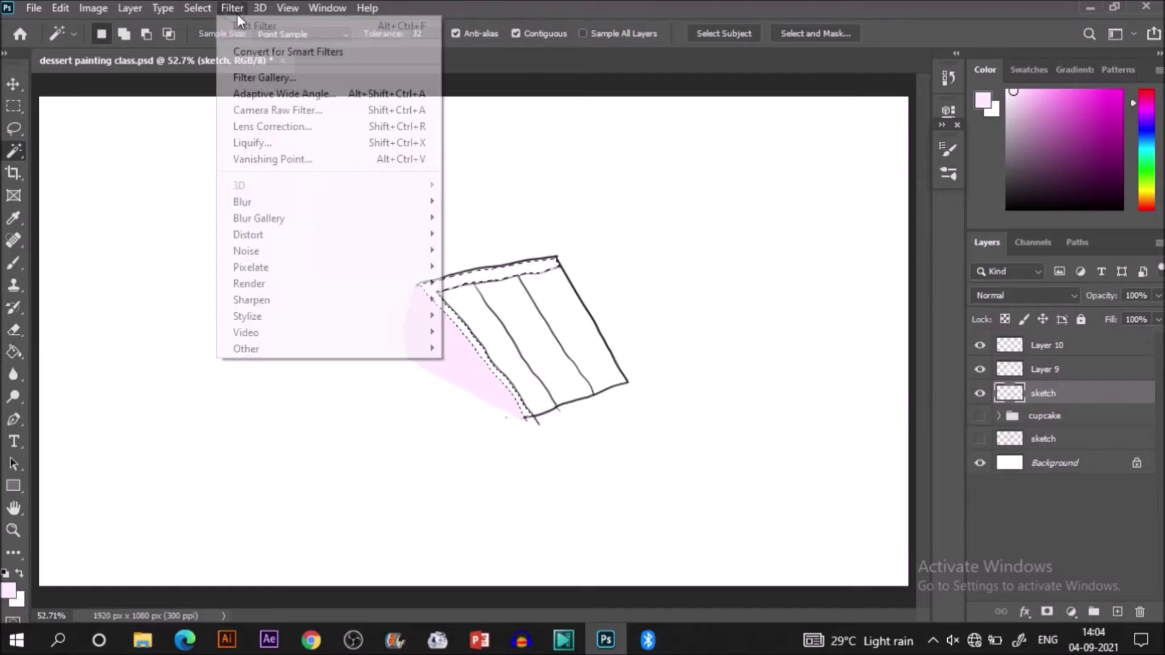
left_click(416, 279)
left_click(675, 195)
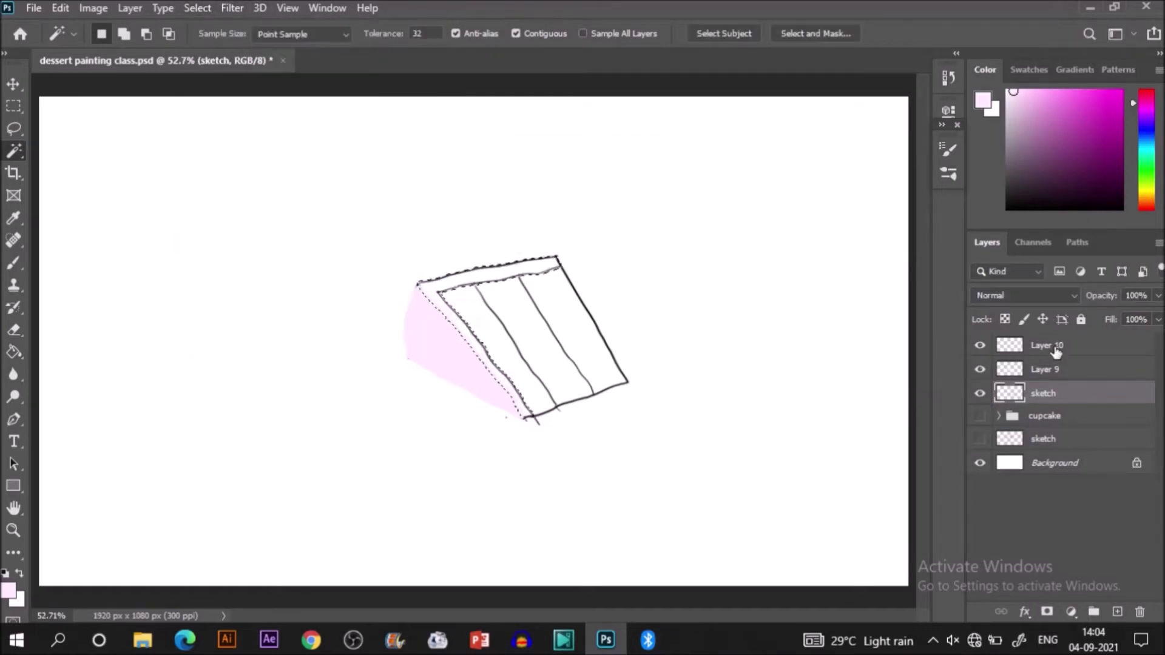
left_click(1055, 347)
key("g")
left_click(437, 313)
key("ctrl+d")
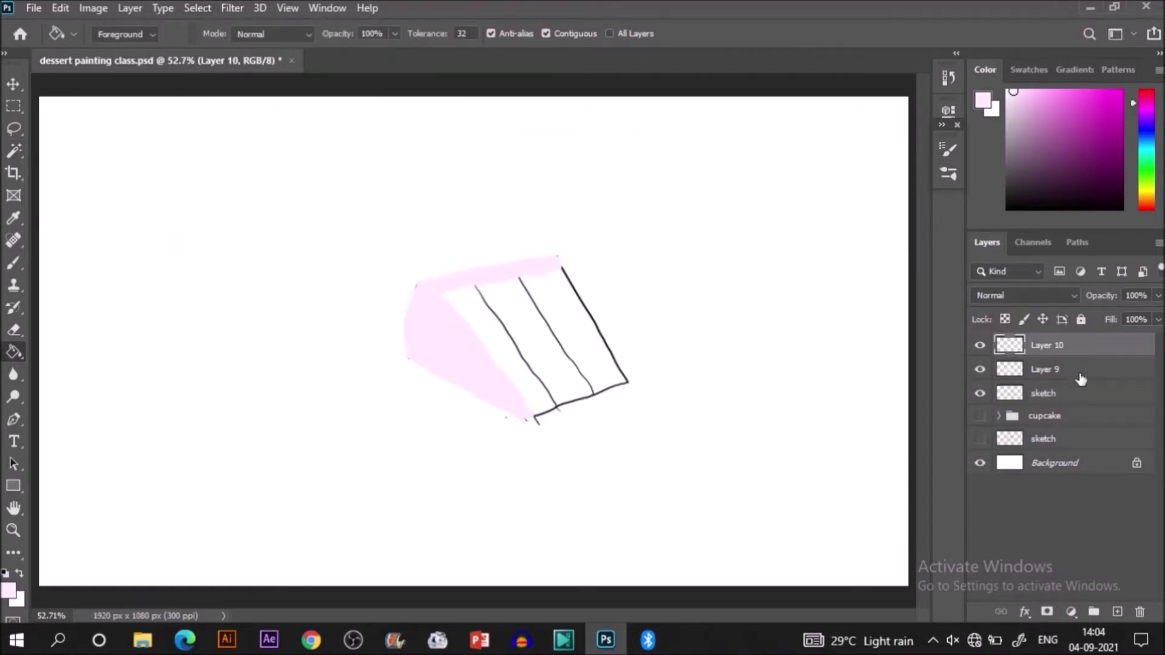
Step: Select the top face's left strip and fill it brown on a new layer
left_click(1043, 393)
key("w")
left_click(475, 312)
left_click(232, 8)
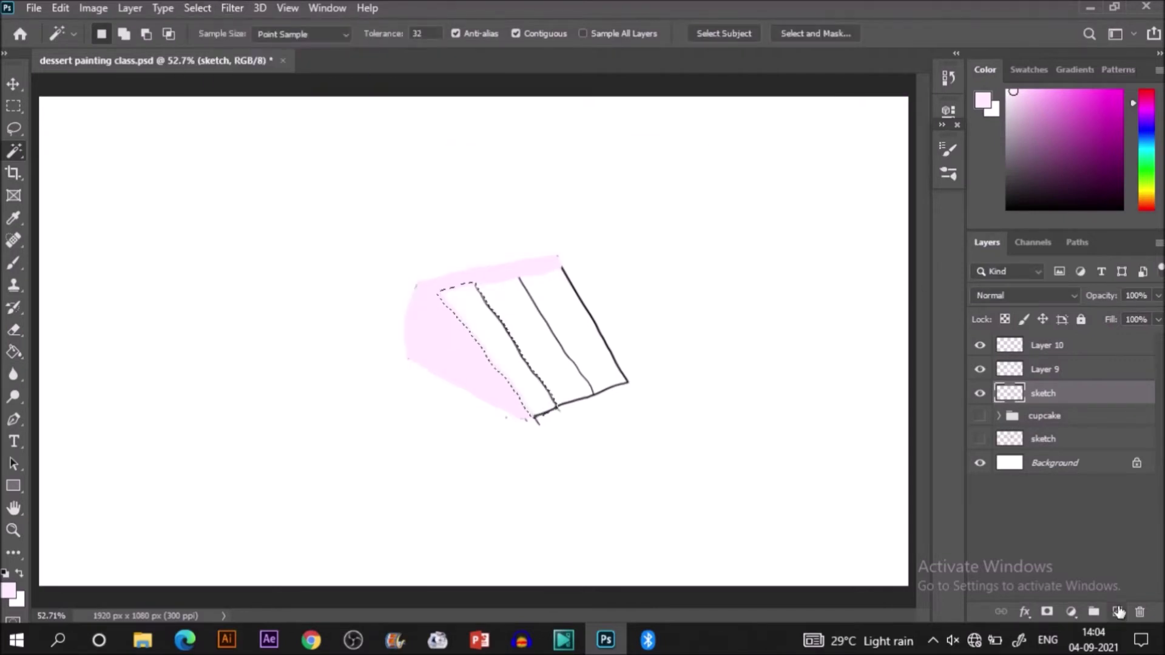
left_click(1119, 611)
left_click(1089, 154)
key("g")
left_click(510, 346)
Step: Select the middle strip and fill it beige on its own layer
key("w")
left_click(555, 388)
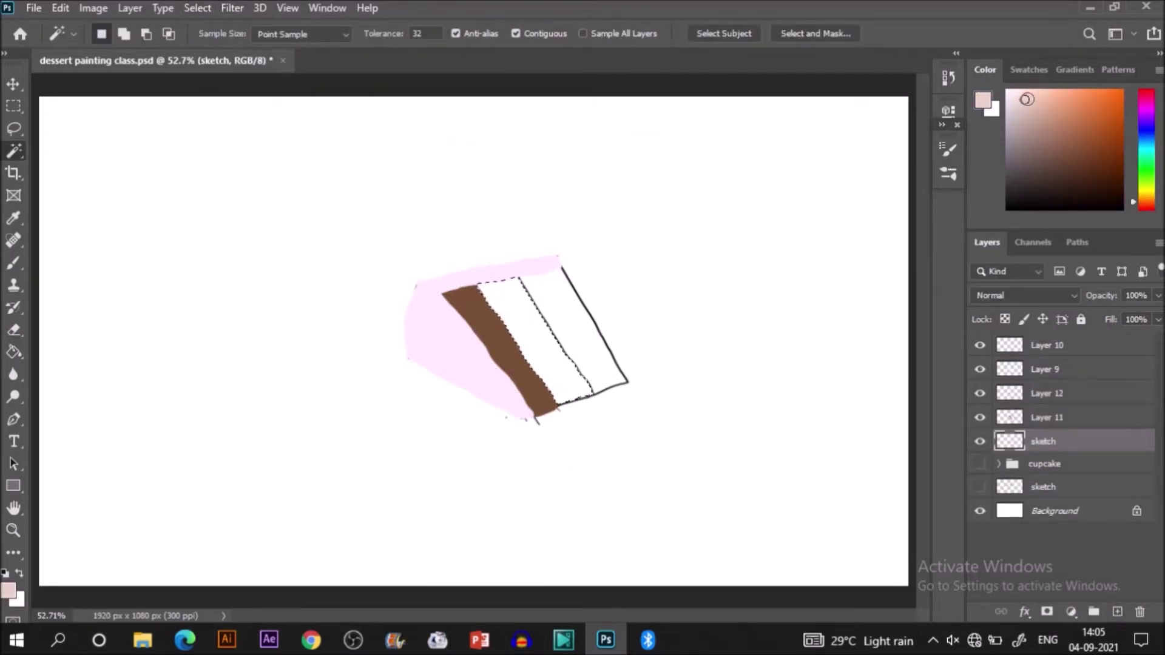
left_click(1046, 393)
key("g")
left_click(534, 340)
Step: Select and slightly contract the right strip, then fill it magenta on new Layer 13
left_click(1043, 441)
key("w")
left_click(577, 328)
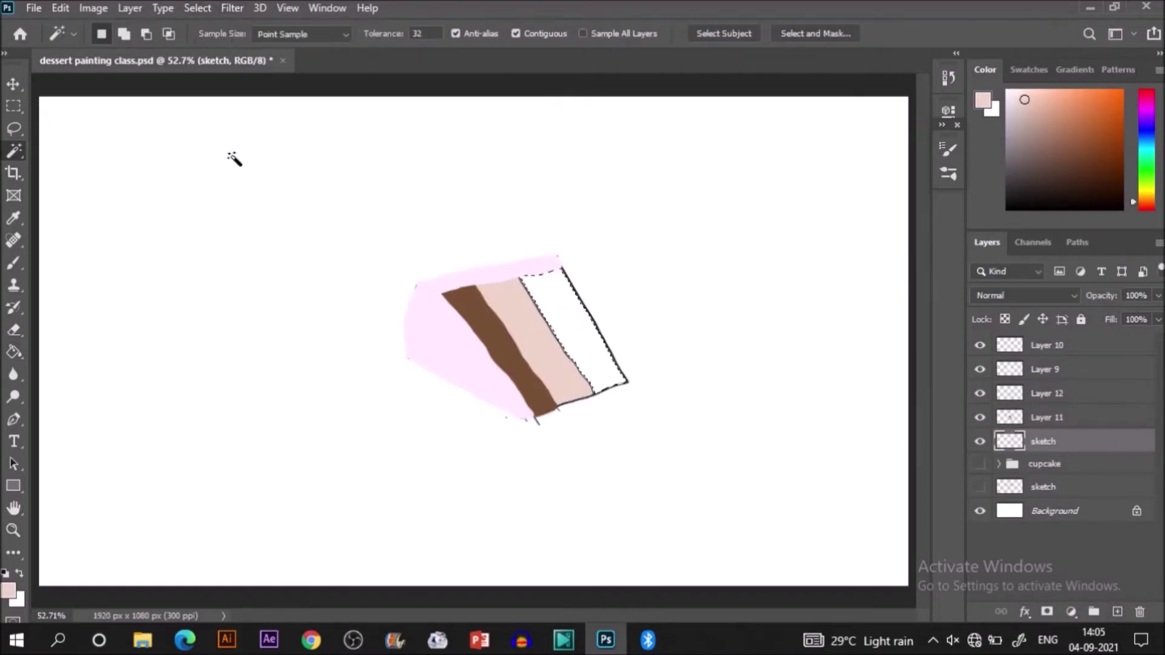
left_click(197, 8)
left_click(402, 294)
left_click(1119, 611)
left_click(1087, 110)
key("g")
left_click(583, 327)
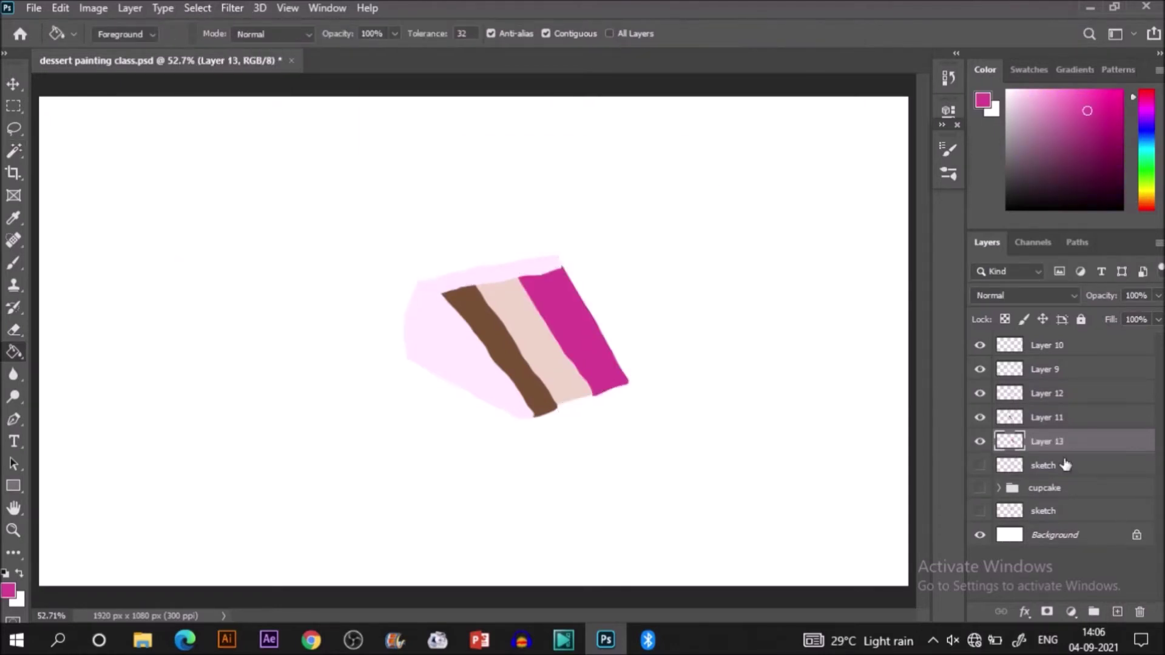
Step: Prepare a lower-opacity purple brush on Layer 10 for shading
left_click(1058, 345)
left_click(1087, 145)
key("b")
key("F5")
key("F5")
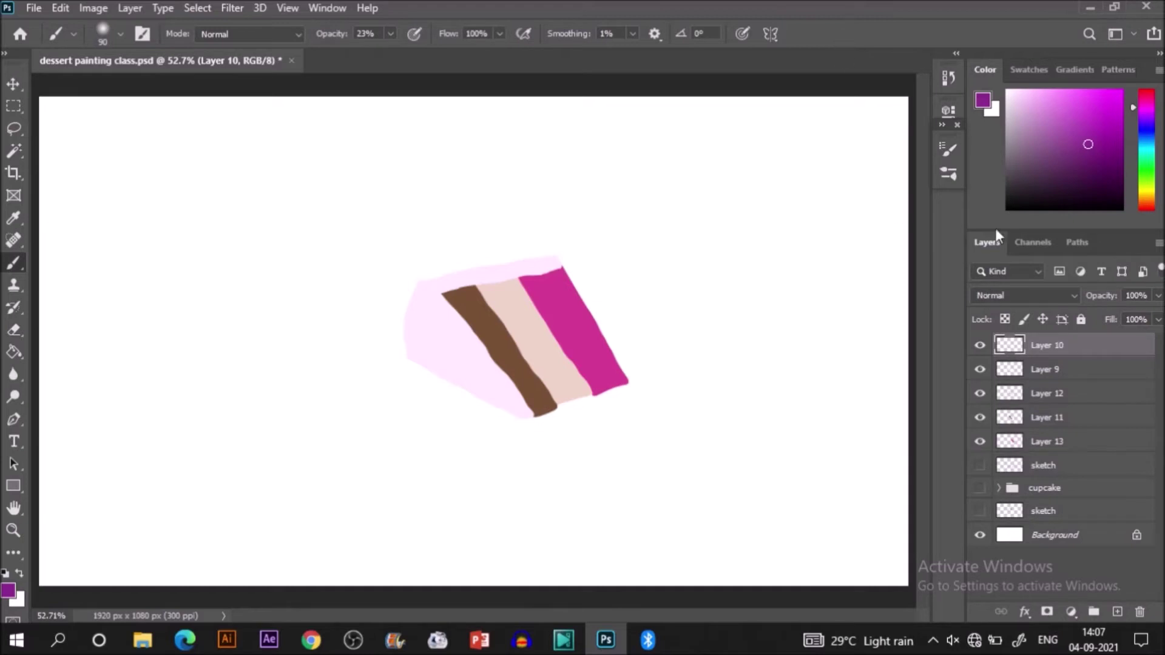
Step: Load each colour layer's selection and add masks to Layers 10, 9, 12, 11 and 13
key("ctrl+shift+d")
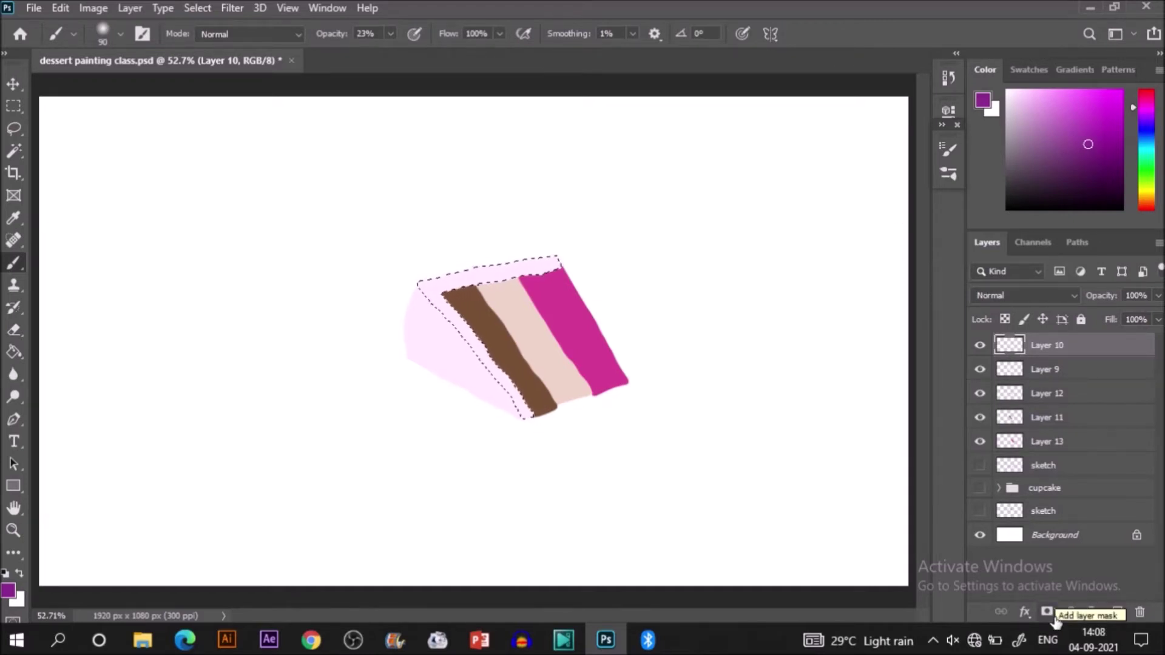
left_click(1048, 612)
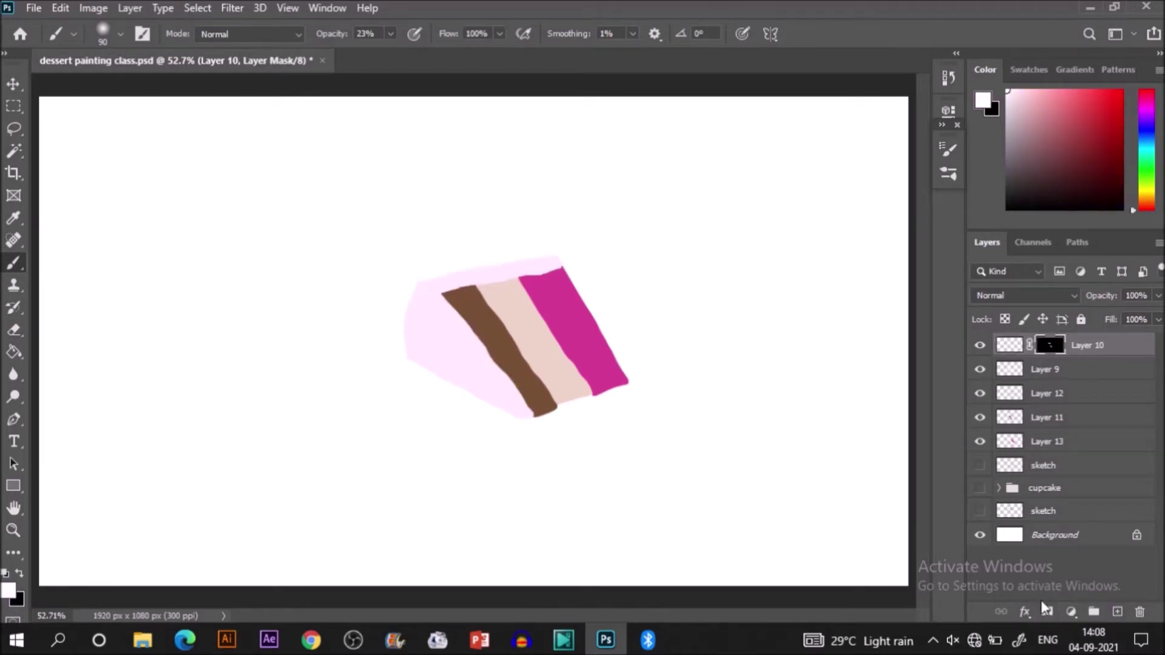
left_click_drag(1049, 344, 1011, 367)
left_click(1012, 394)
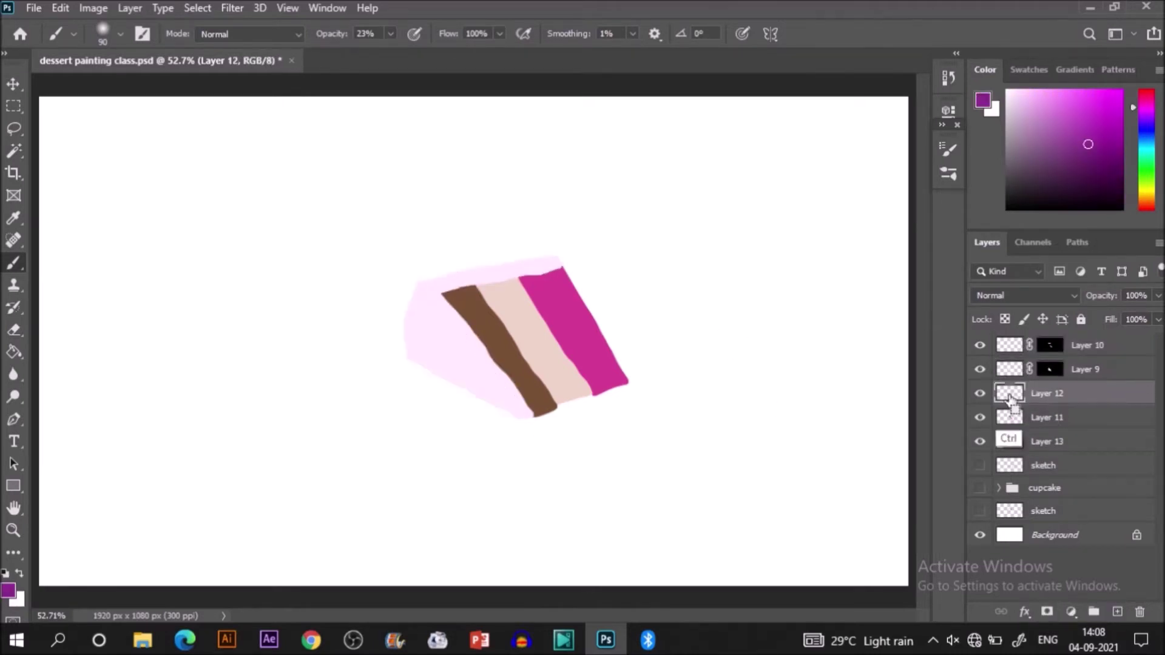
left_click(1044, 412, "ctrl")
left_click(1048, 611)
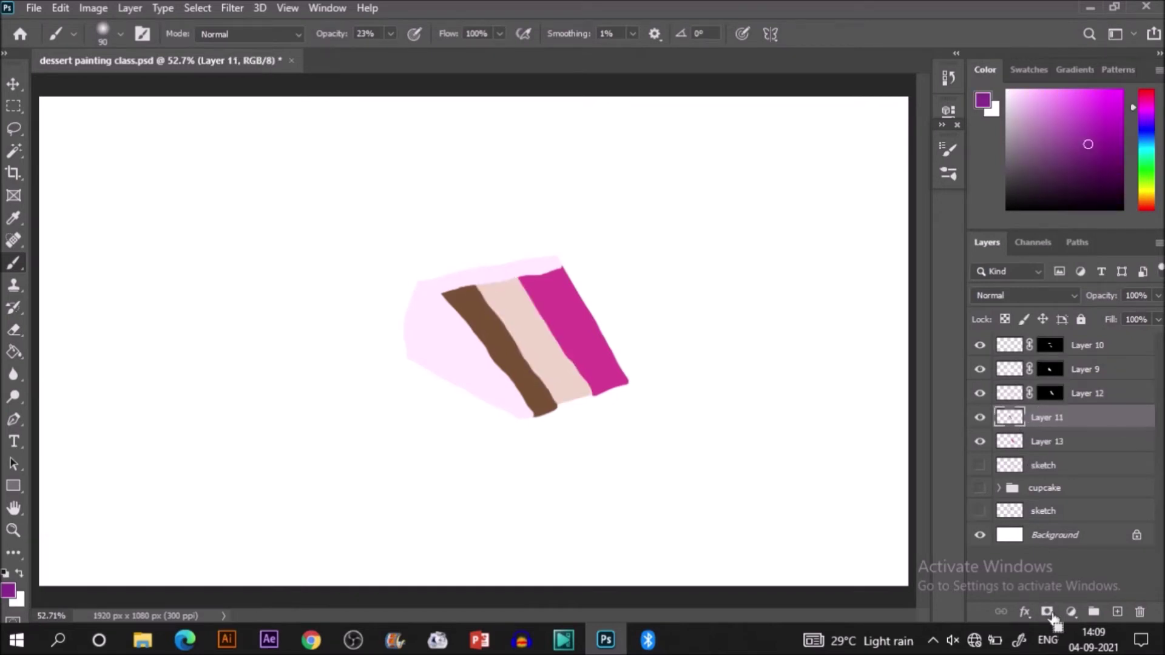
left_click(1048, 611)
left_click(1009, 441, "ctrl")
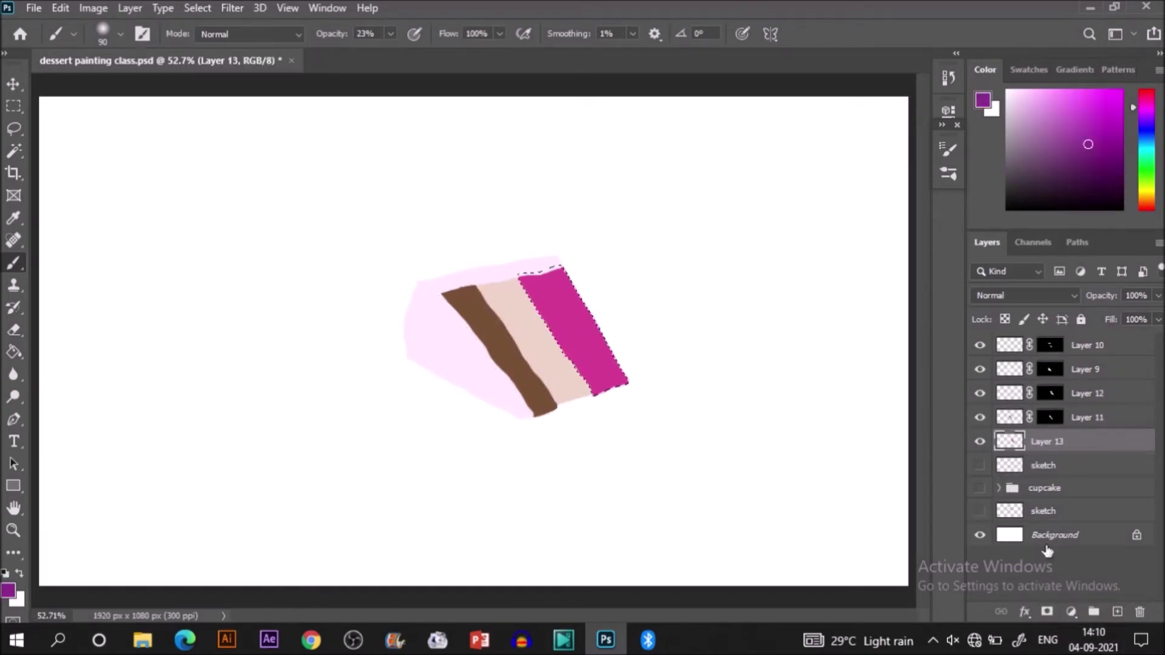
left_click(1048, 612)
left_click(1086, 369)
Step: Brush trial purple shading on the cake's left side, then undo it
left_click_drag(390, 33, 381, 55)
mouse_move(424, 289)
left_mouse_down()
mouse_move(543, 432)
mouse_move(508, 410)
left_mouse_up()
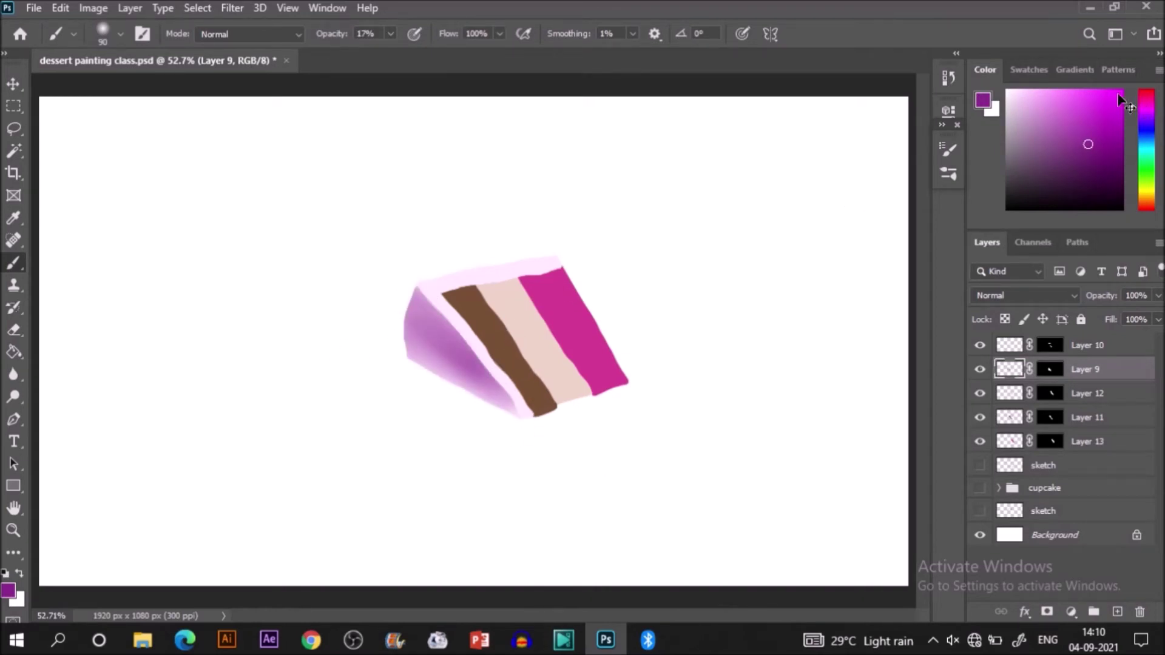
key("ctrl+z")
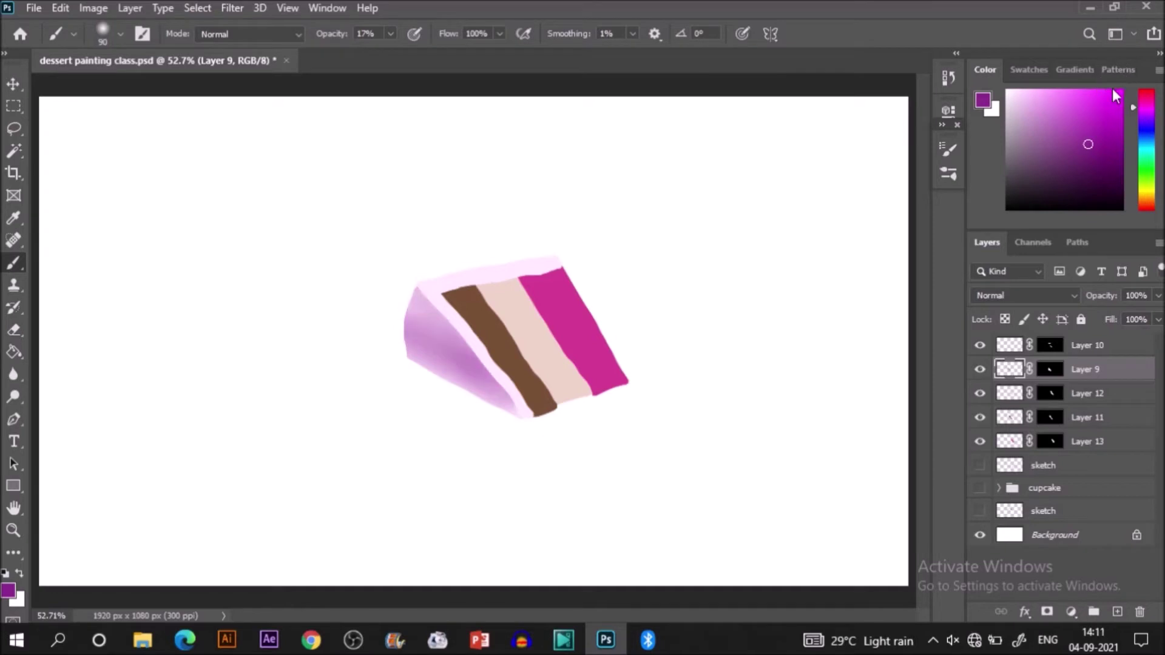
key("ctrl+z")
Step: Paint pink on the left face, brighten its top-left corner pale pink, and shade it dark purple
left_click(1078, 125)
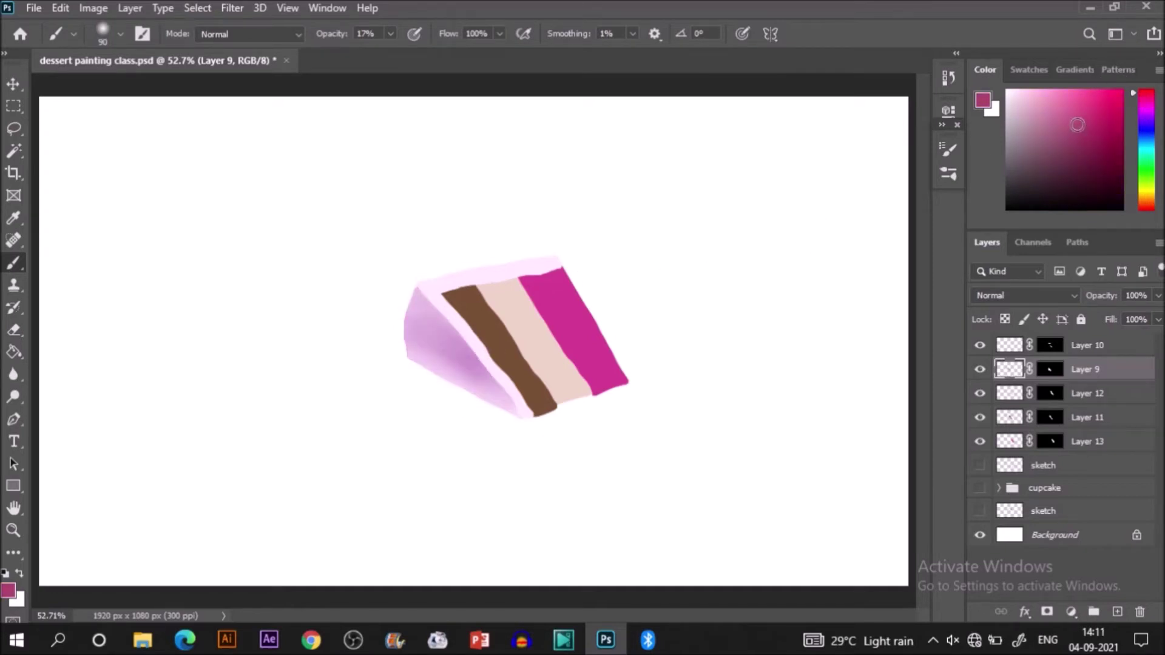
mouse_move(430, 343)
left_mouse_down()
mouse_move(411, 317)
mouse_move(501, 396)
left_mouse_up()
left_click_drag(395, 325, 426, 349)
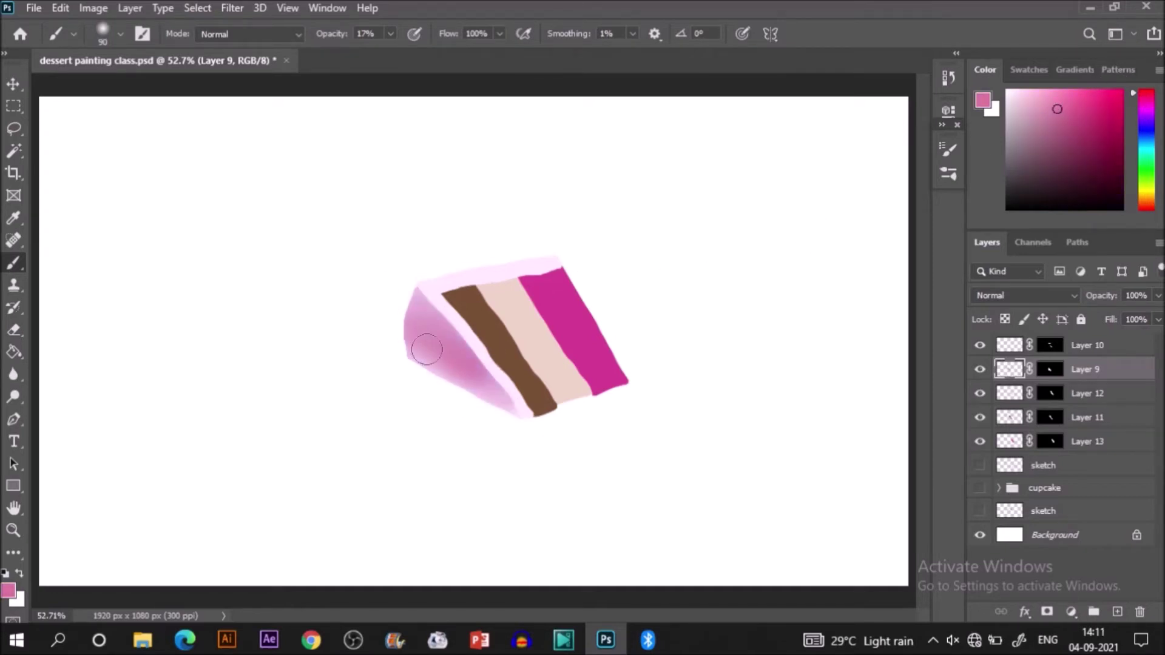
left_click(432, 296, "alt")
key("bracketleft")
key("bracketleft")
key("bracketleft")
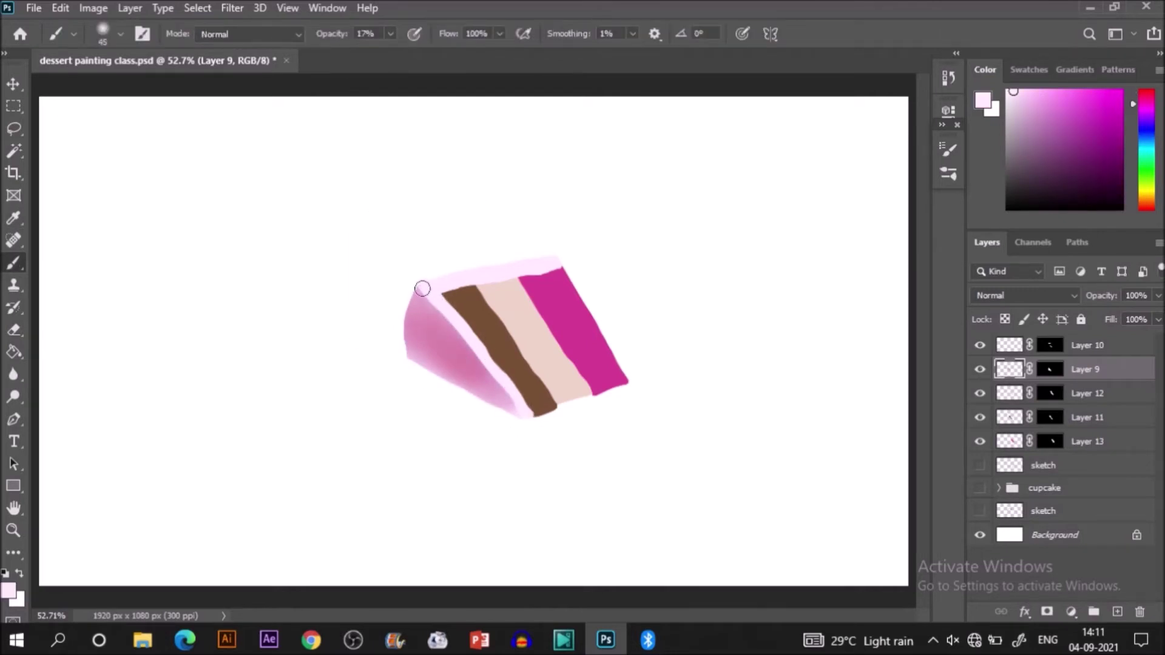
left_click_drag(422, 289, 479, 371)
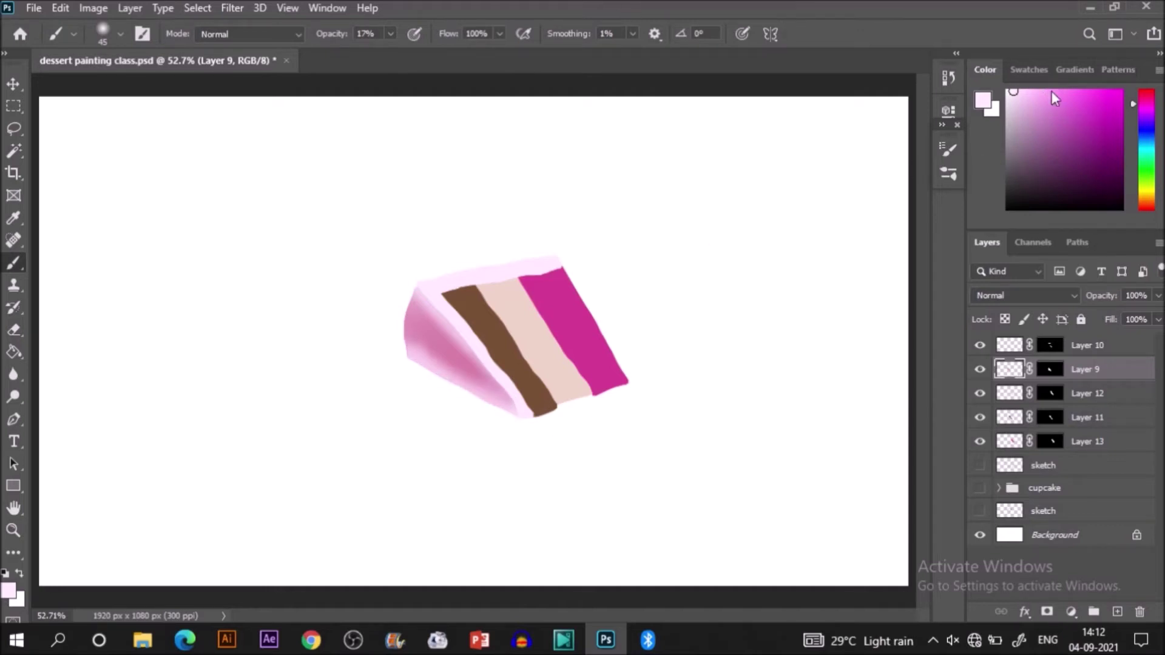
left_click(1094, 176)
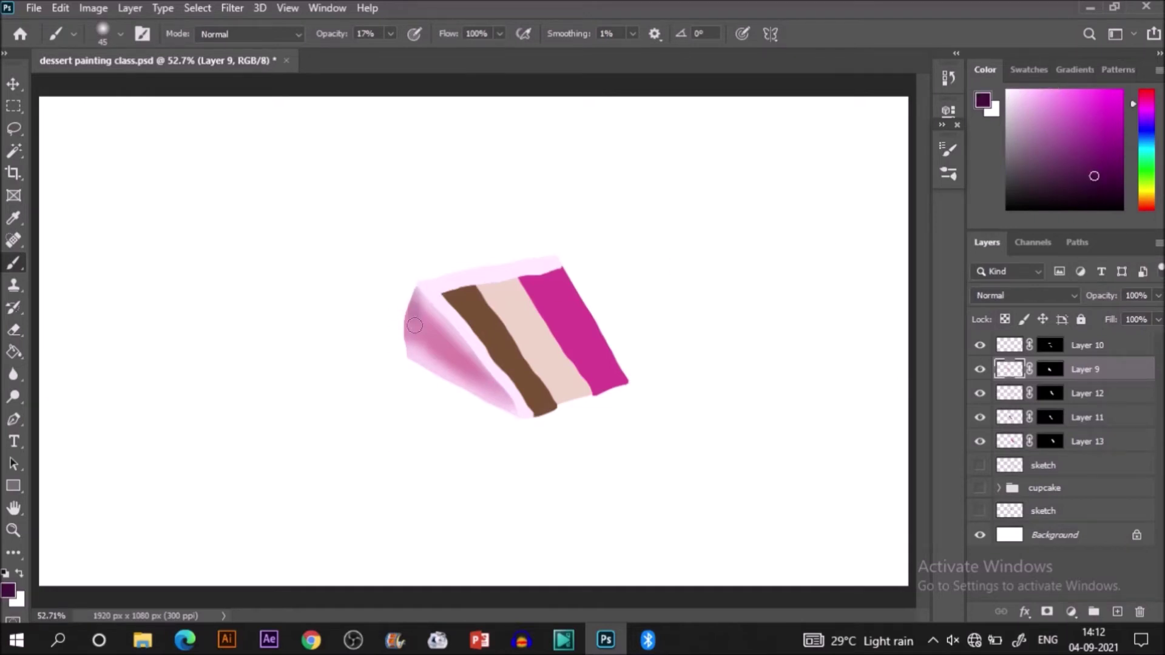
mouse_move(418, 291)
left_mouse_down()
mouse_move(406, 346)
mouse_move(452, 373)
mouse_move(467, 364)
left_mouse_up()
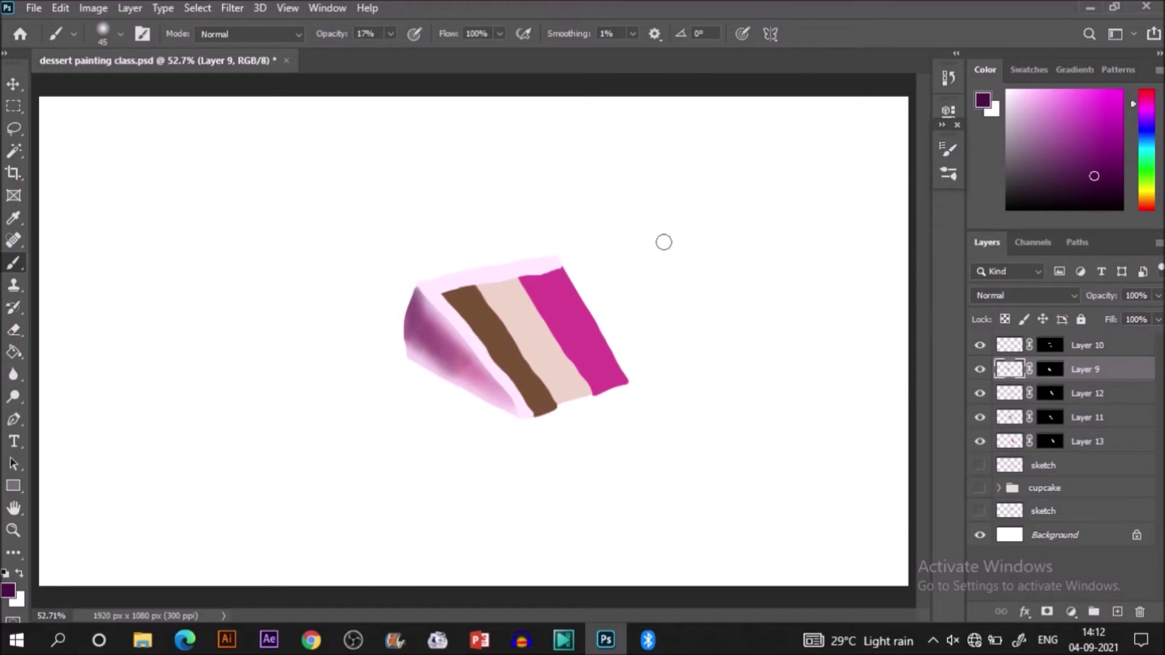
Step: Eyedrop the cake's light pink, then select Layer 12 and sample a stripe colour with a smaller brush
key("i")
left_click(546, 263)
left_click(1087, 344)
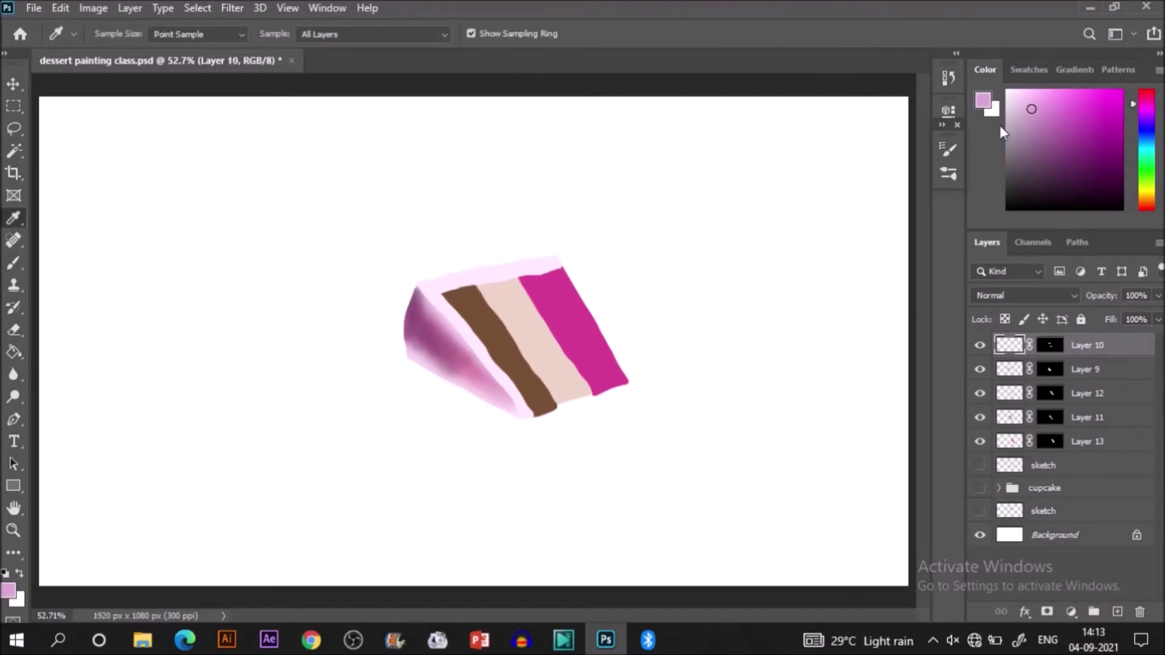
key("b")
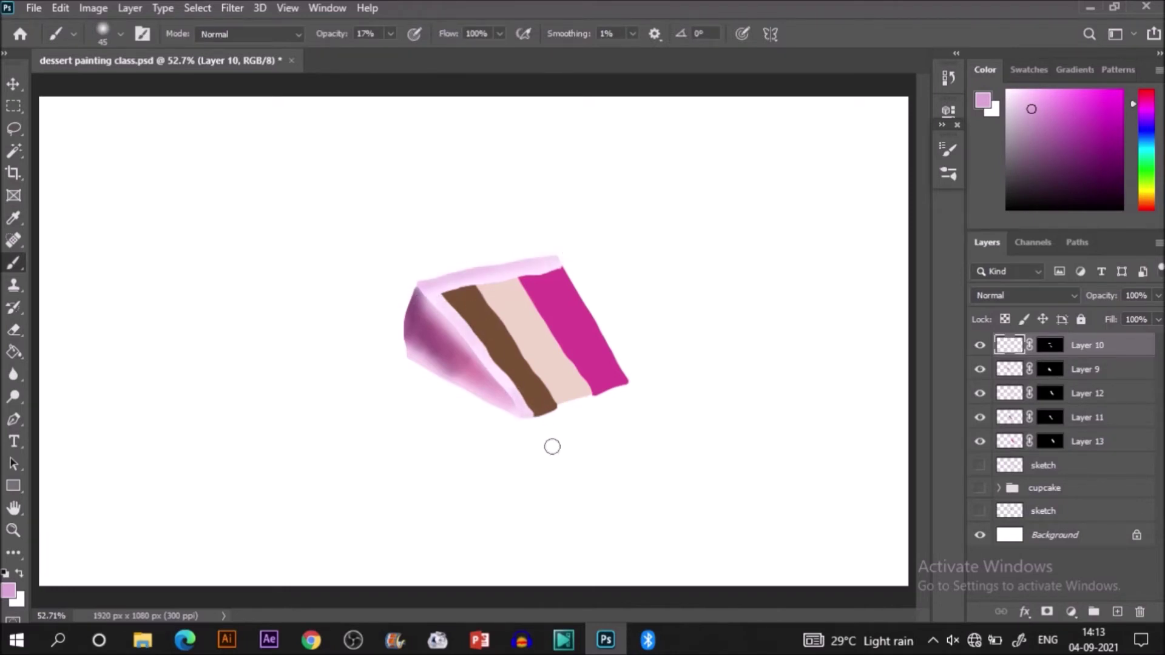
left_click(1089, 394)
left_click(567, 388, "alt")
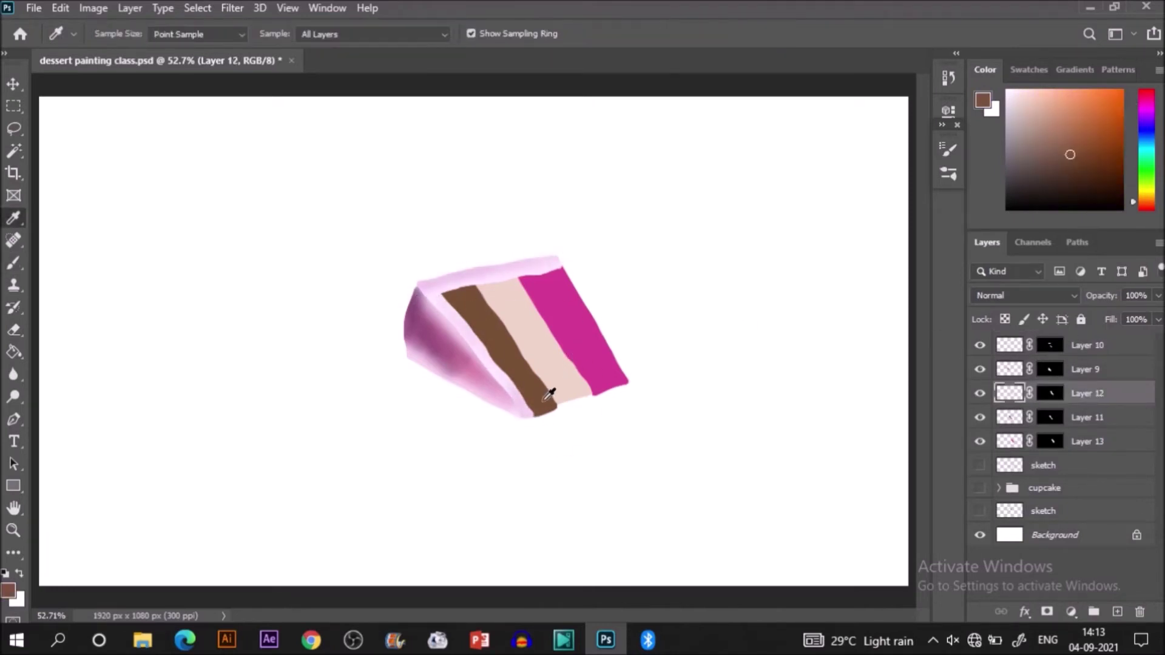
key("bracketleft")
key("bracketleft")
key("bracketleft")
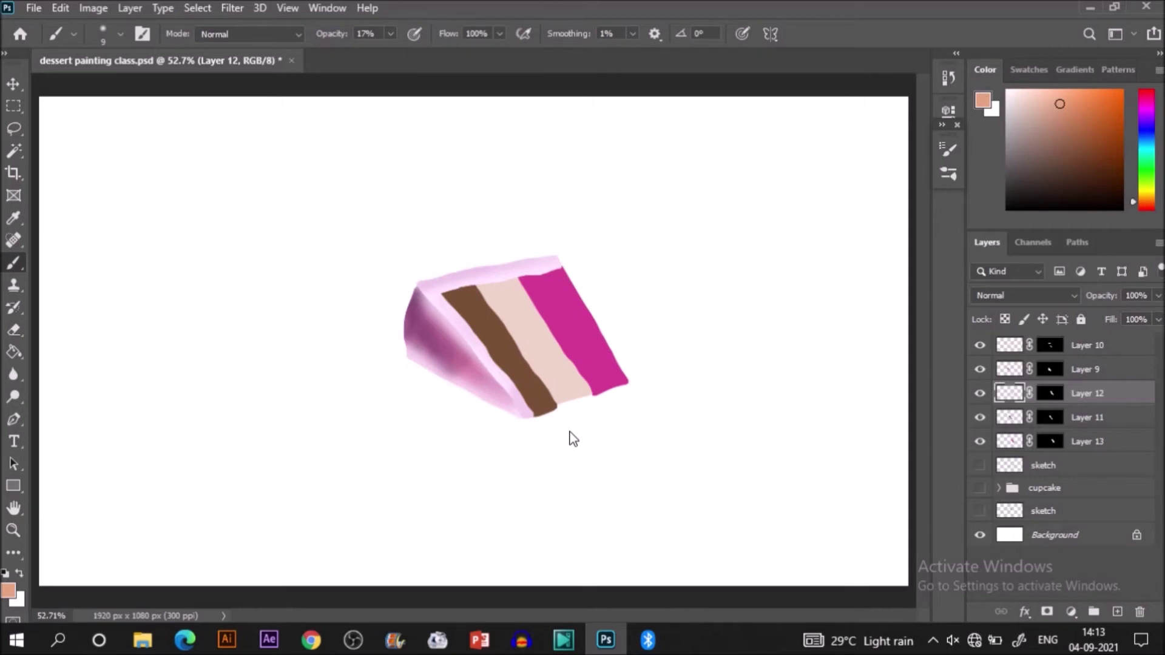
Step: Pick brown, find the brown stripe's layer by toggling visibility, and streak it with lighter peach texture
left_click(1079, 146)
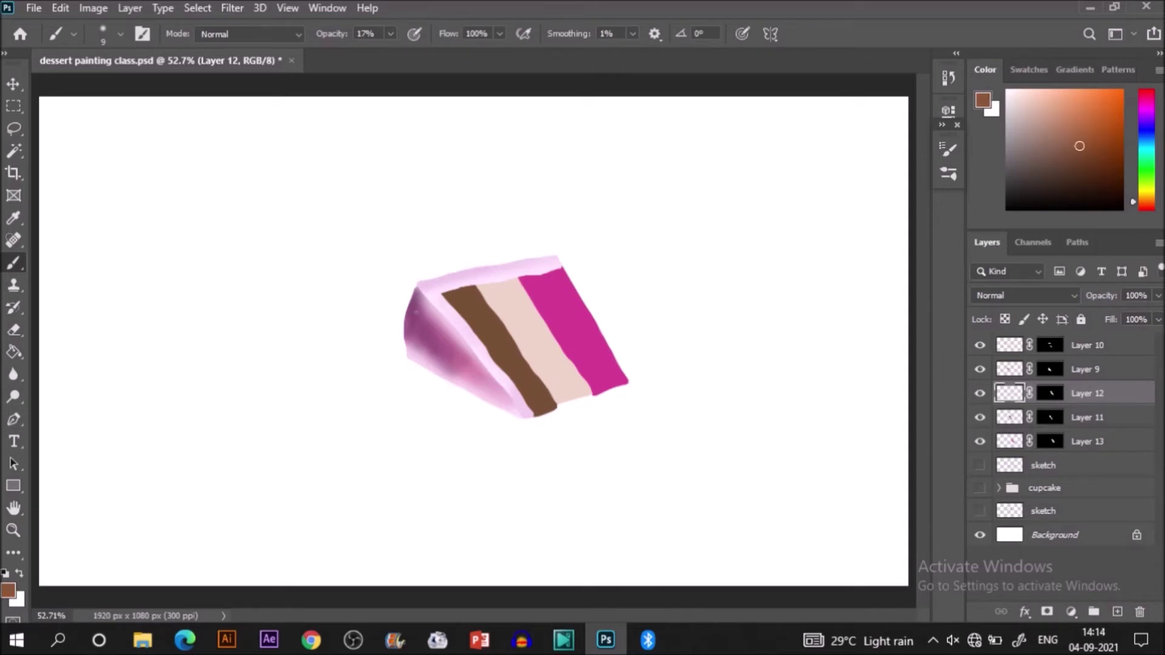
left_click(980, 392)
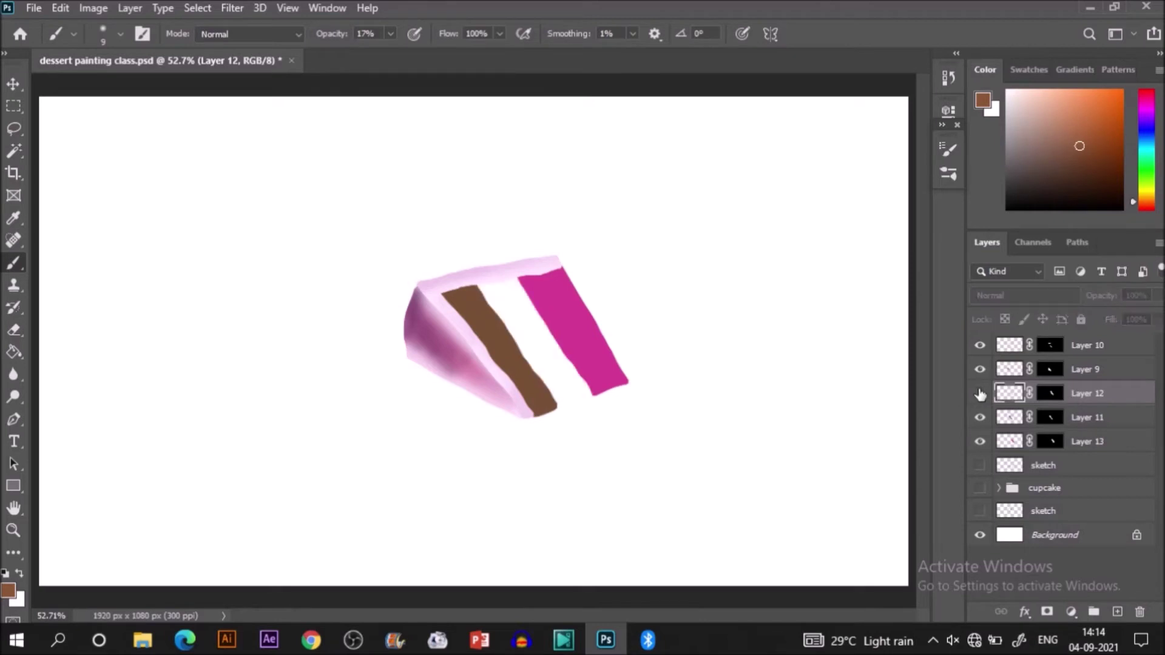
key("alt+bracketleft")
left_click(979, 418)
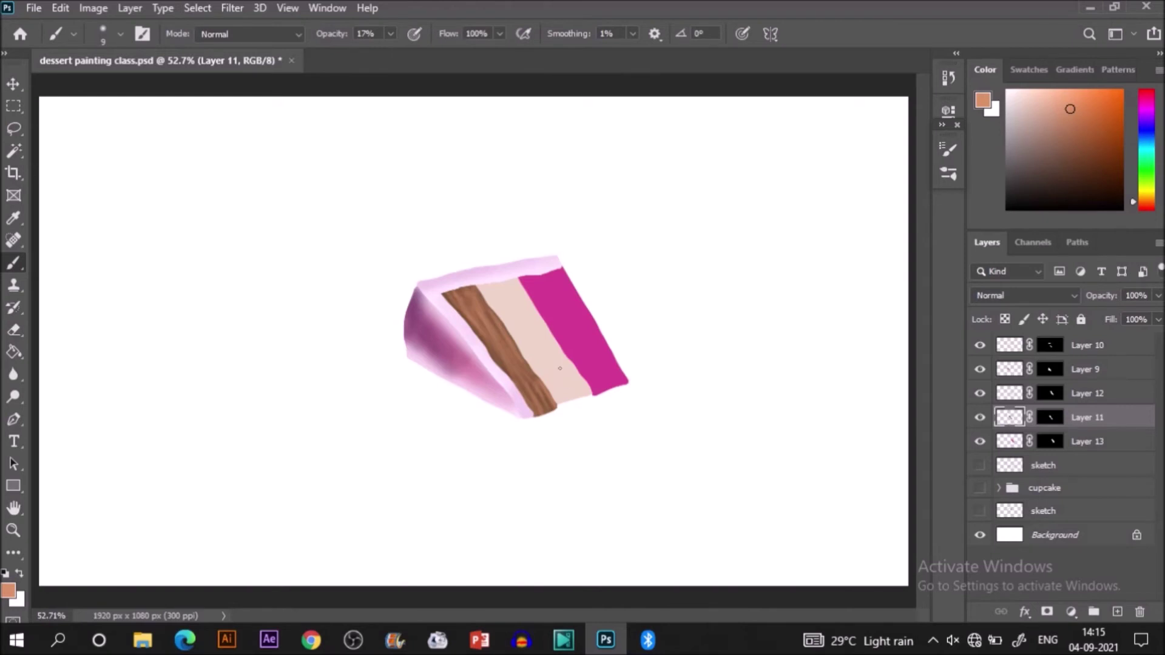
left_click(1054, 98)
Step: Texture the beige stripe with peach streaks on Layer 12 and sample the stripe's magenta
left_click(1087, 393)
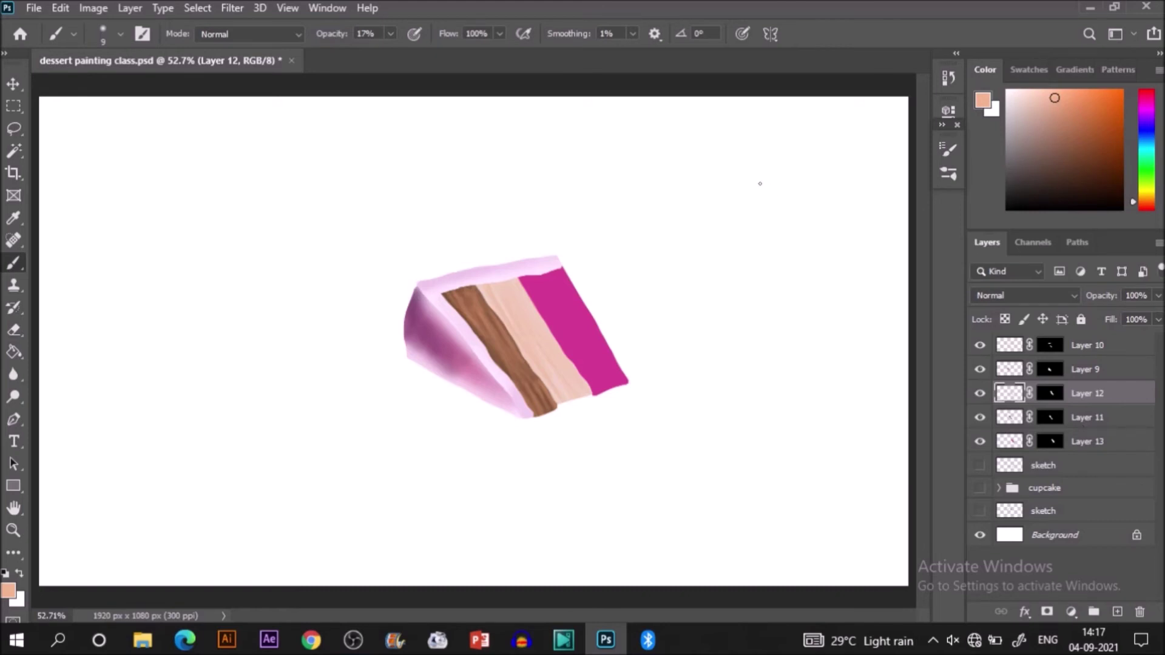
left_click(555, 311, "alt")
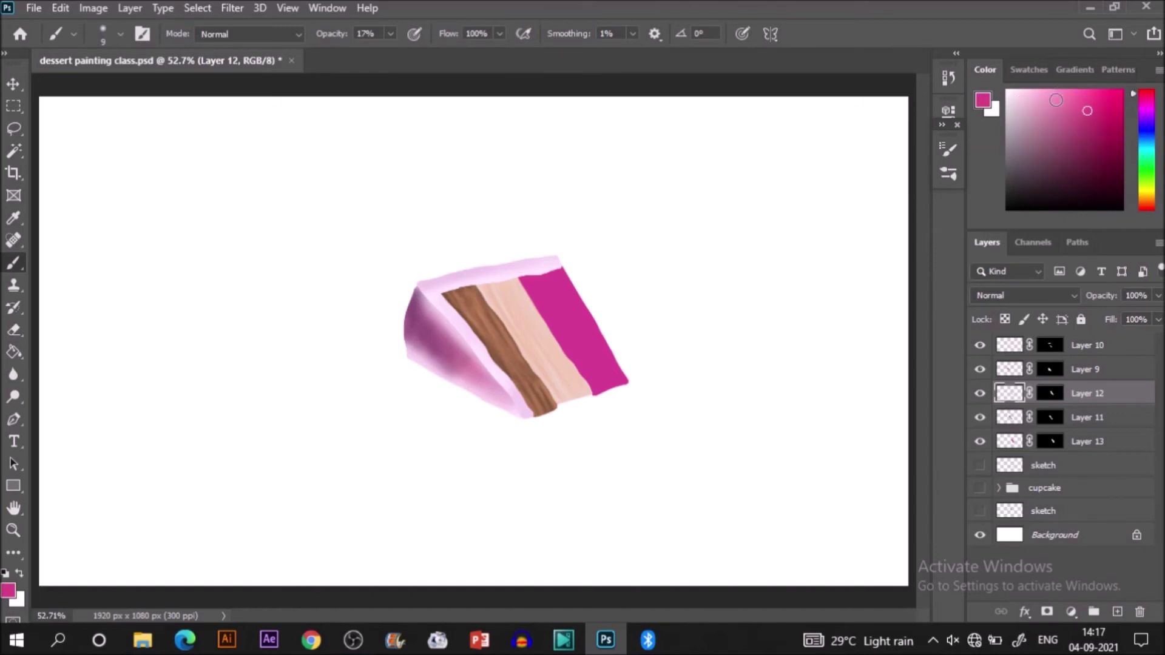
Step: Streak lighter pink over the magenta stripe on Layer 13 with a smaller brush
left_click(1035, 108)
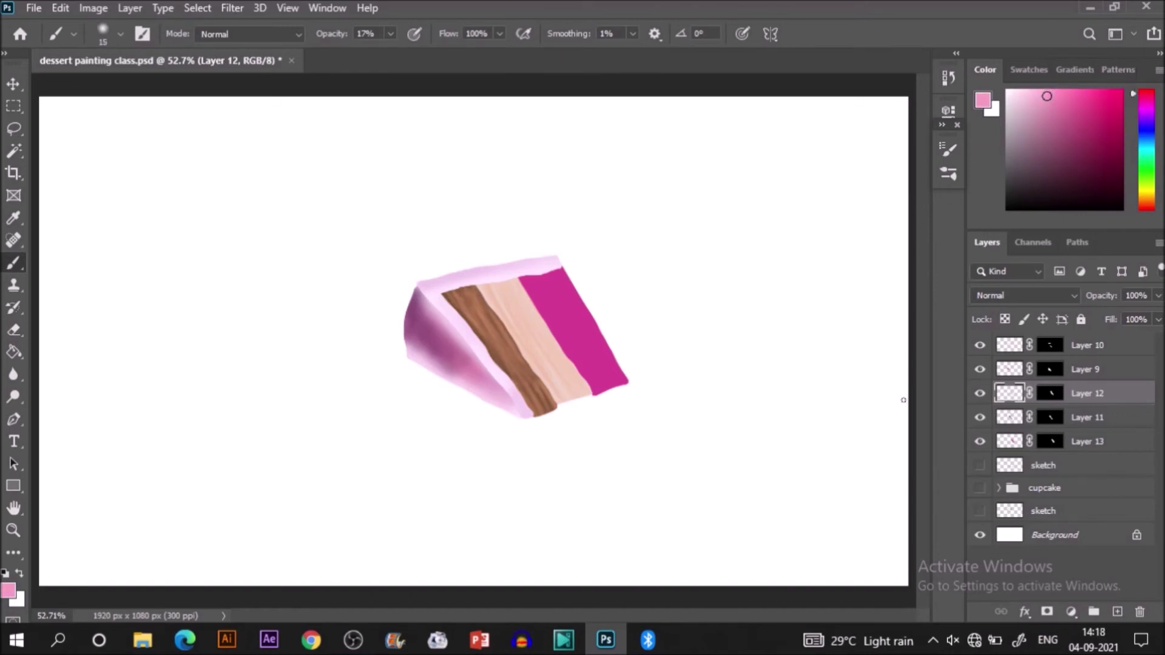
key("alt+bracketleft")
key("alt+bracketleft")
left_click_drag(534, 276, 607, 377)
left_click(598, 327, "alt")
mouse_move(546, 279)
left_mouse_down()
mouse_move(618, 370)
mouse_move(576, 355)
left_mouse_up()
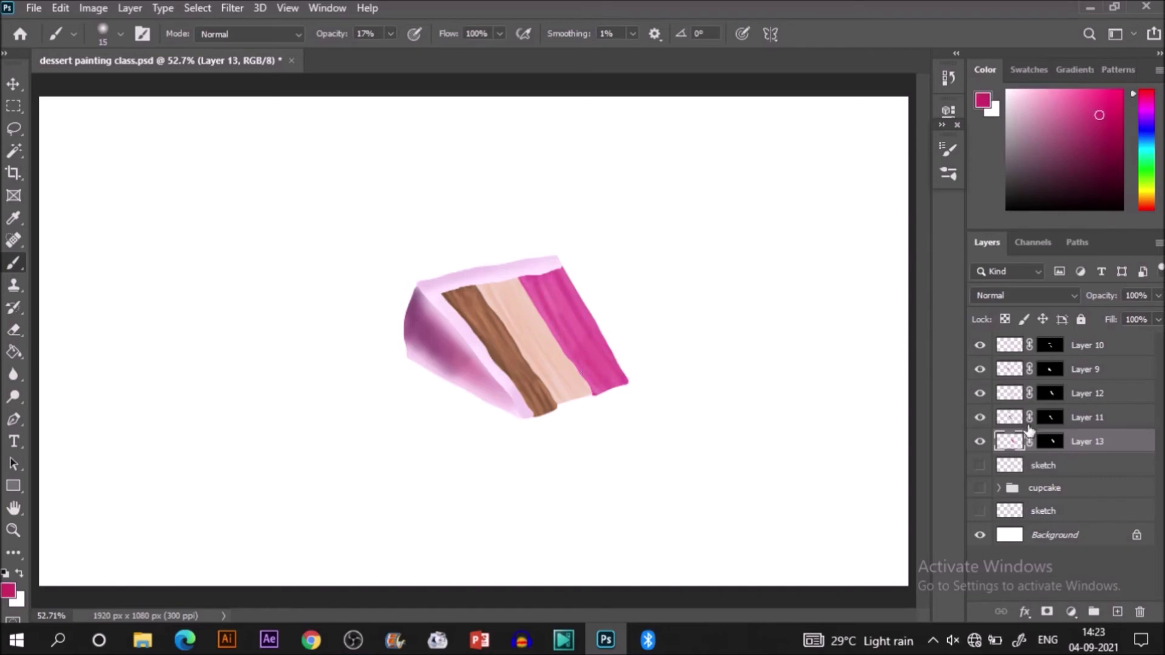
Step: Add a shadow layer above the sketch and load a larger brush with darker purple
left_click(1086, 467)
left_click(1117, 612)
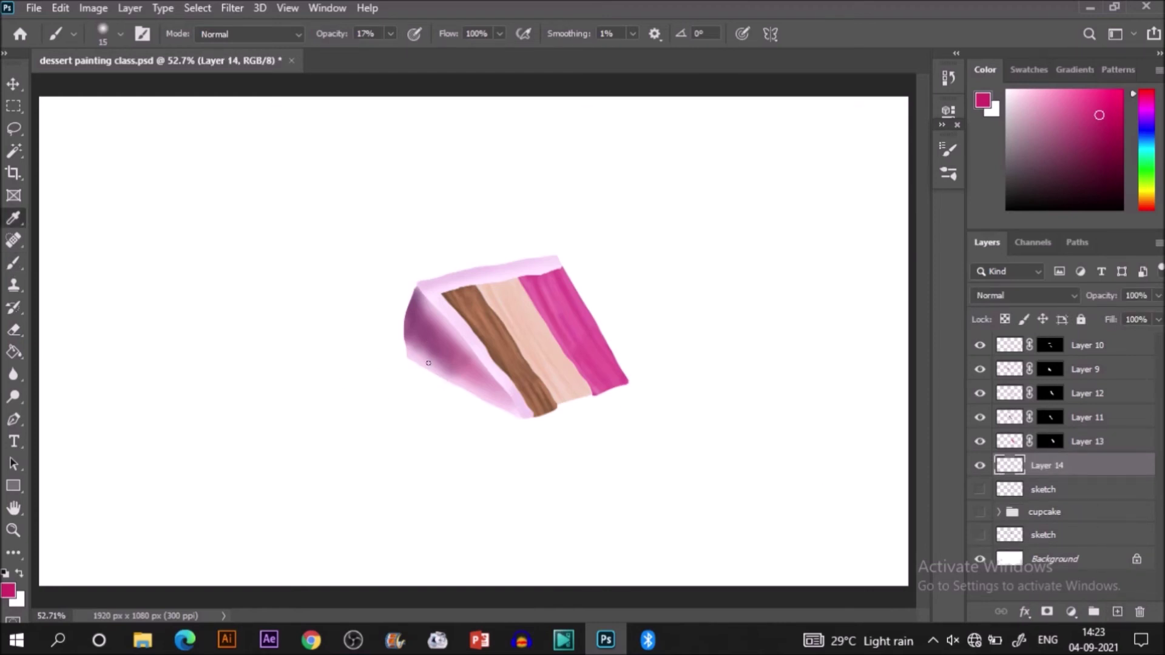
left_click(416, 314, "alt")
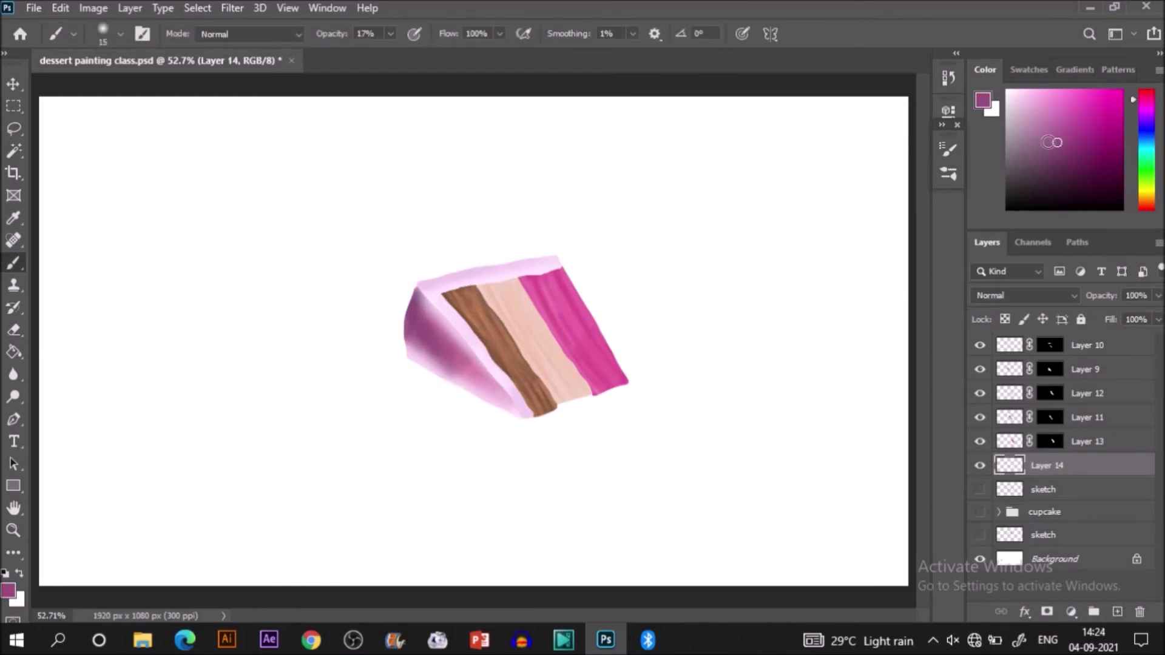
left_click(1077, 160)
key("bracketright")
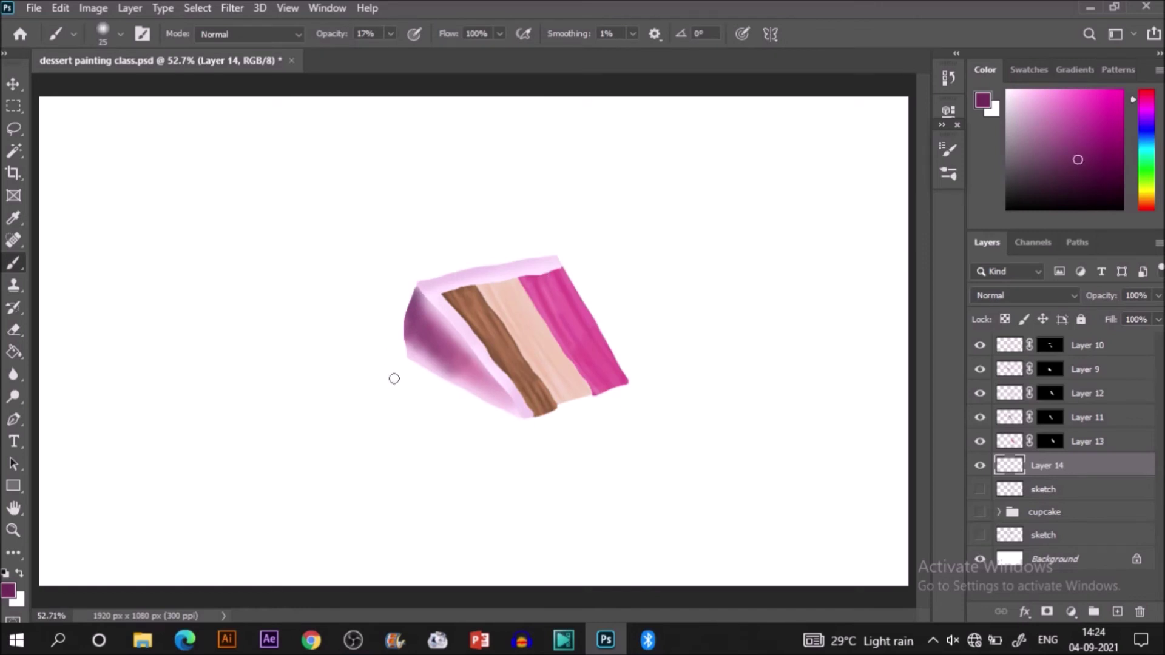
Step: Paint a trial shadow around the cake's left side, undo two strokes, and hide Layer 14
mouse_move(355, 313)
left_mouse_down()
mouse_move(374, 294)
mouse_move(528, 260)
left_mouse_up()
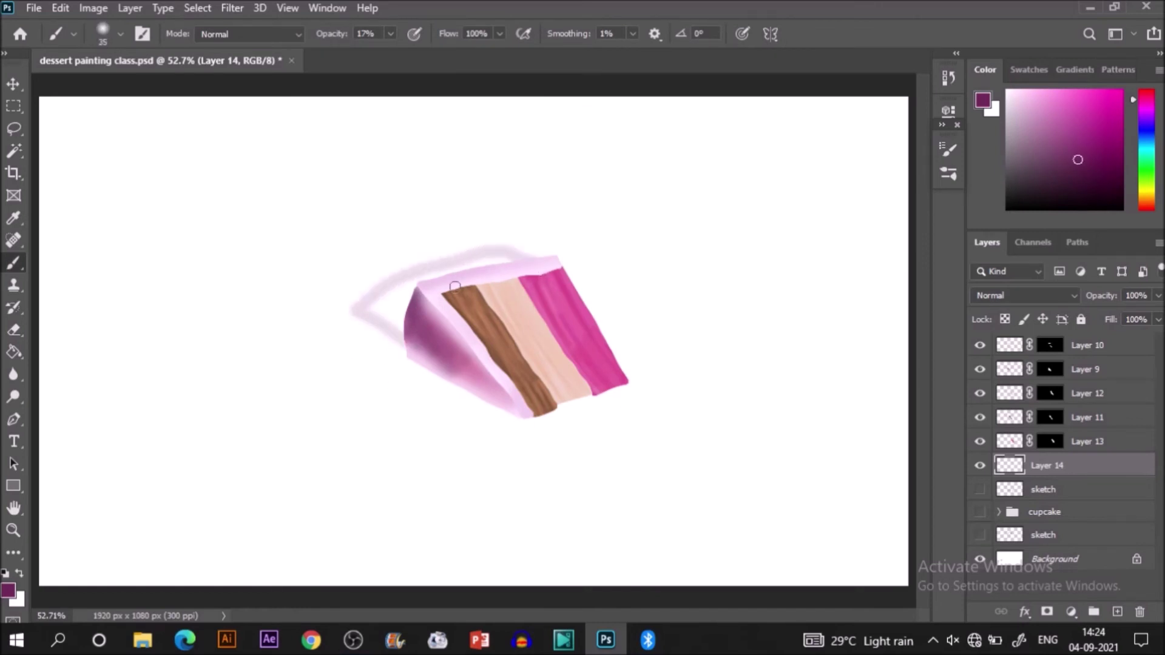
mouse_move(399, 326)
left_mouse_down()
mouse_move(372, 305)
mouse_move(455, 264)
mouse_move(504, 259)
left_mouse_up()
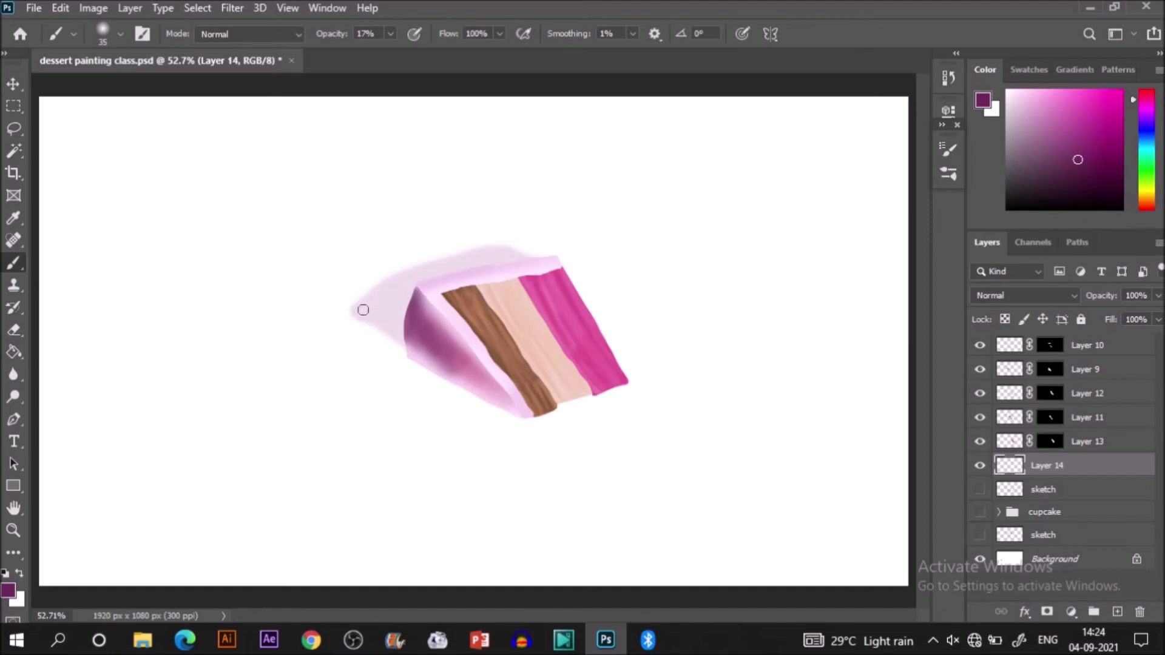
left_click_drag(411, 356, 366, 318)
mouse_move(421, 359)
left_mouse_down()
mouse_move(416, 378)
mouse_move(400, 354)
mouse_move(416, 359)
mouse_move(356, 317)
mouse_move(422, 359)
mouse_move(376, 291)
mouse_move(364, 307)
mouse_move(395, 317)
mouse_move(448, 284)
mouse_move(476, 239)
mouse_move(344, 304)
mouse_move(465, 229)
mouse_move(351, 299)
left_mouse_up()
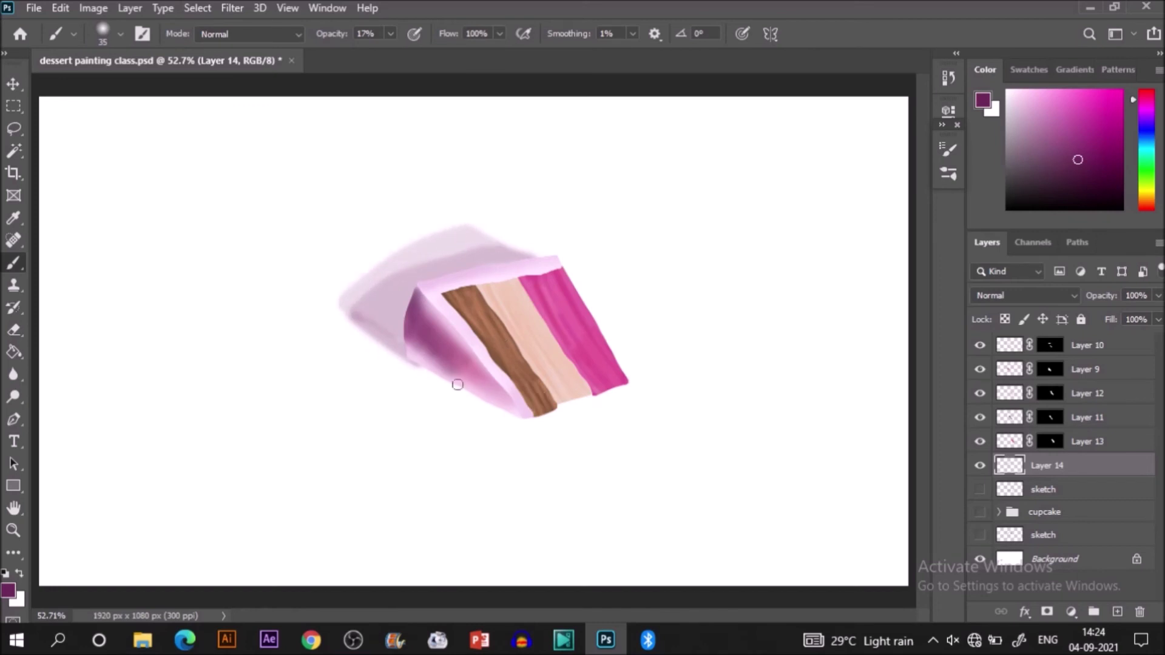
mouse_move(427, 371)
left_mouse_down()
mouse_move(517, 410)
mouse_move(442, 375)
left_mouse_up()
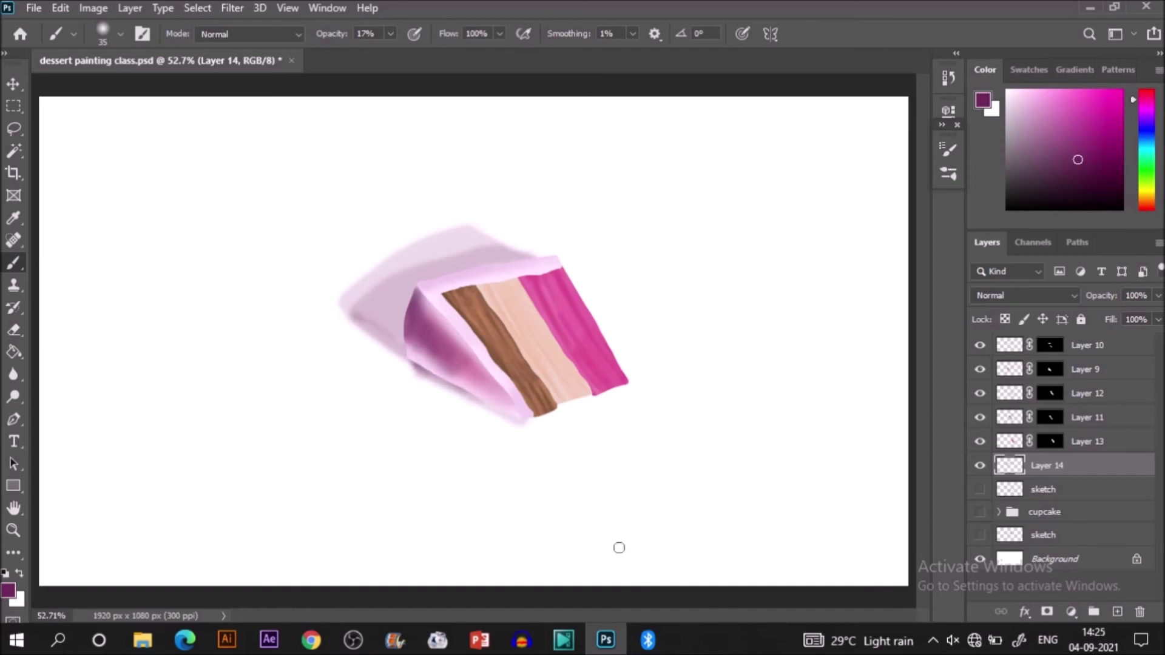
key("ctrl+z")
key("ctrl+z")
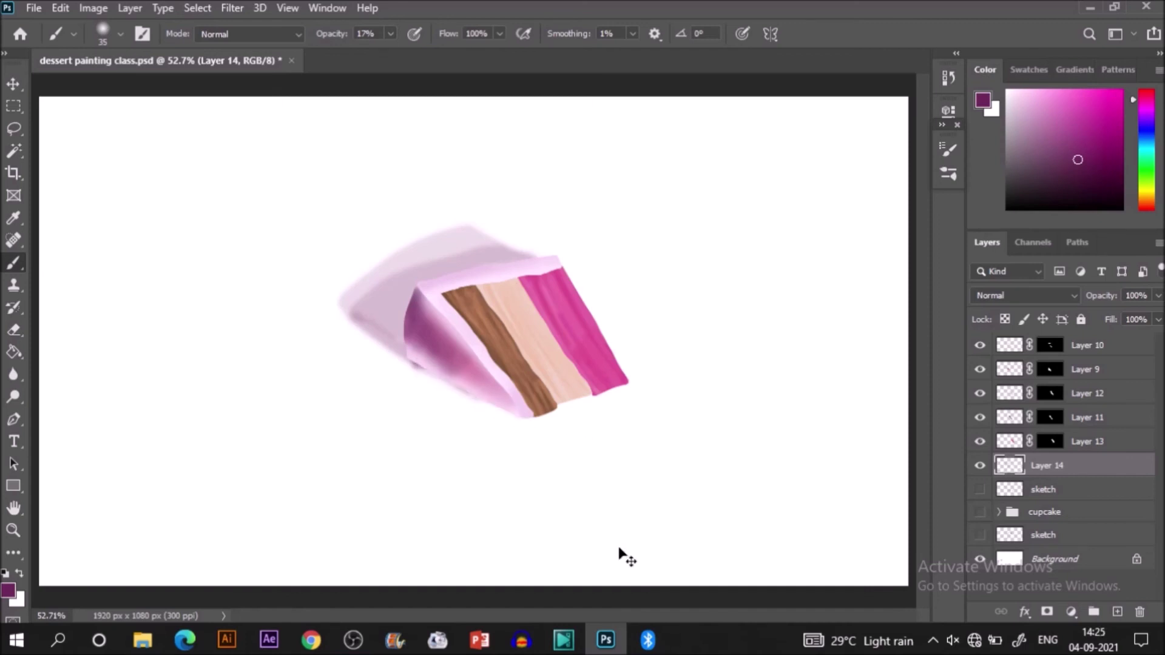
key("ctrl+z")
left_click(980, 466)
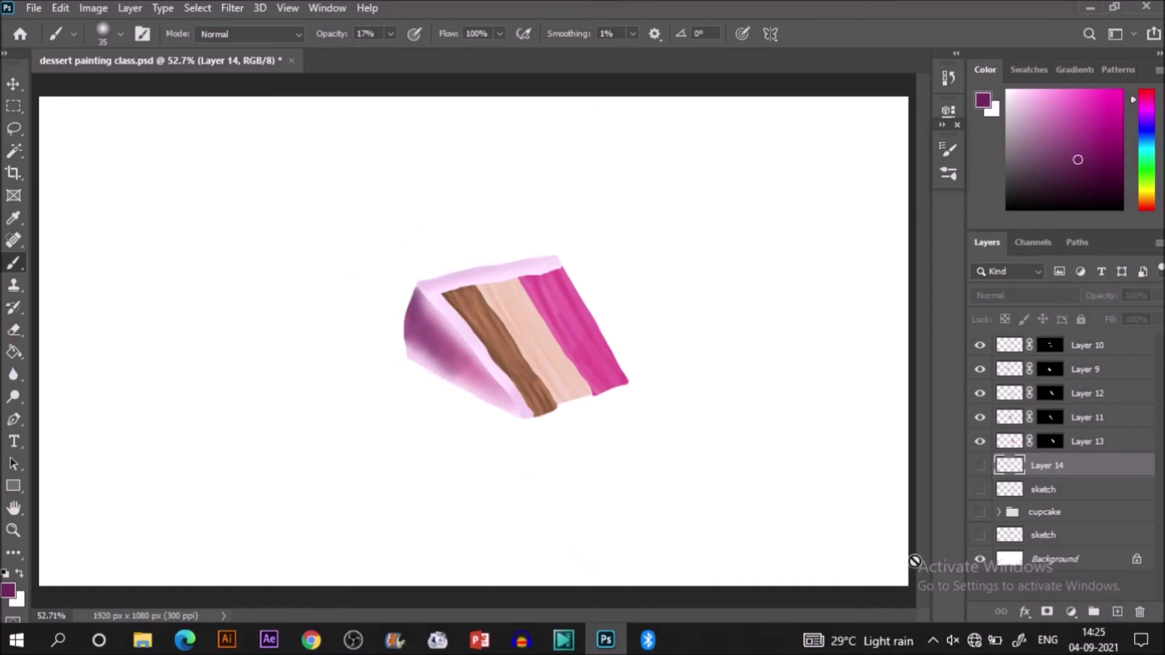
Step: Add Layer 15 and start a soft lilac shadow beneath the cake's base
left_click(1116, 612)
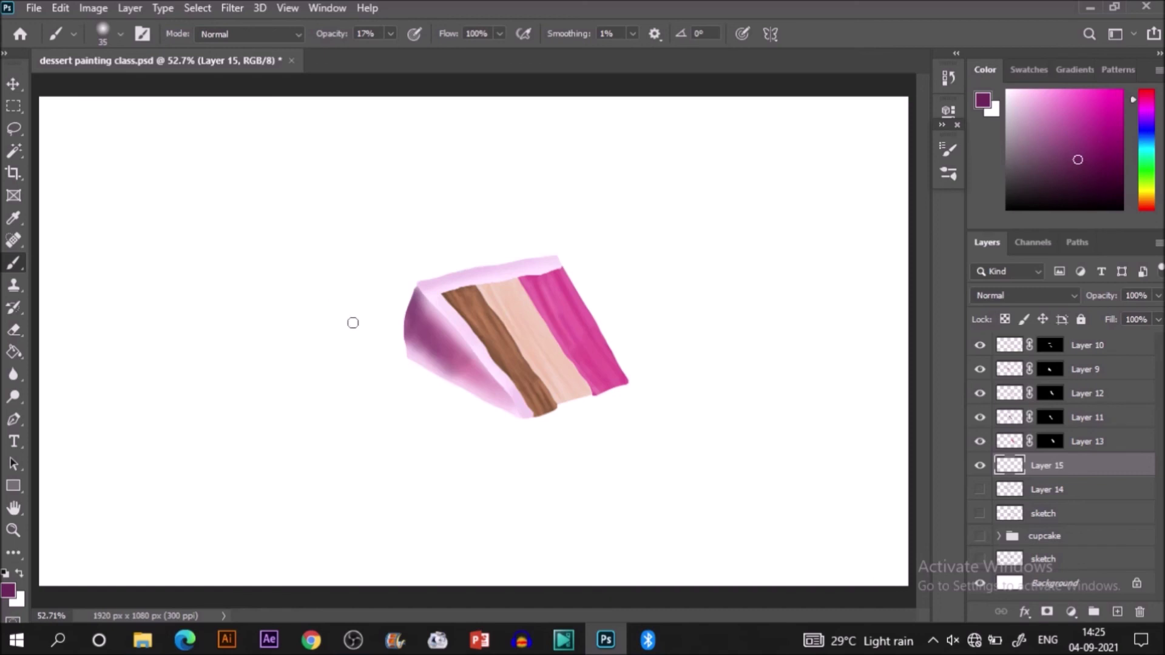
mouse_move(509, 409)
left_mouse_down()
mouse_move(429, 401)
mouse_move(398, 340)
mouse_move(467, 386)
mouse_move(398, 385)
mouse_move(424, 369)
mouse_move(489, 403)
mouse_move(367, 366)
mouse_move(398, 361)
mouse_move(385, 369)
mouse_move(514, 419)
mouse_move(369, 382)
mouse_move(388, 349)
mouse_move(489, 406)
mouse_move(359, 390)
left_mouse_up()
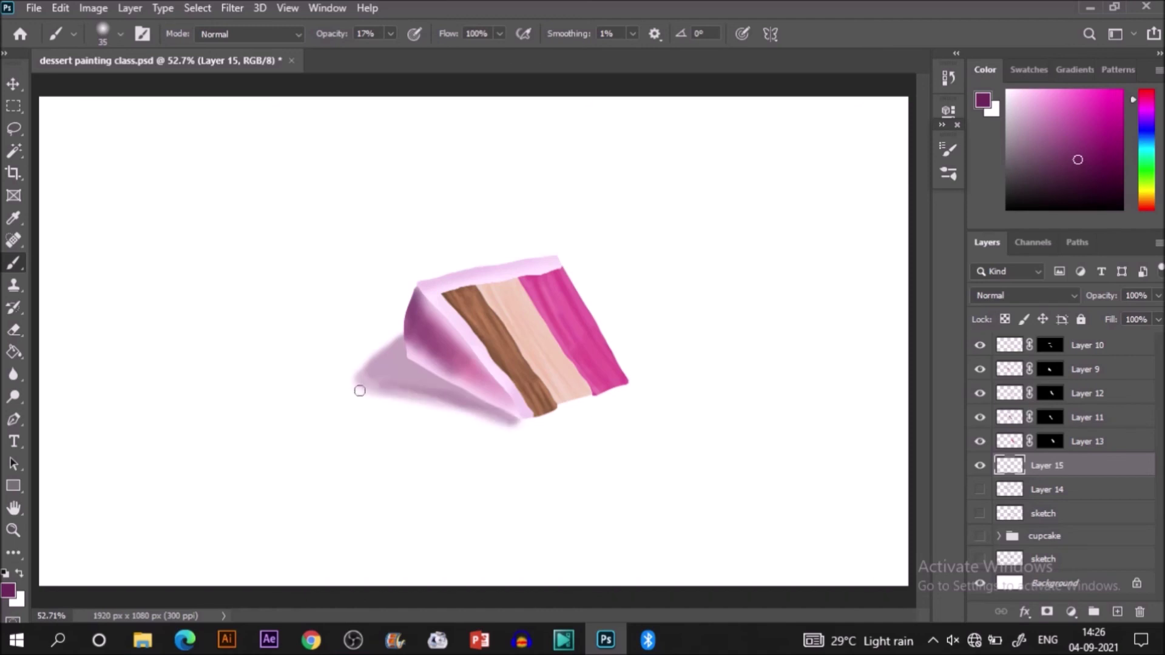
Step: Extend and deepen the lilac cast shadow left of the cake base on Layer 15
mouse_move(406, 420)
left_mouse_down()
mouse_move(416, 408)
mouse_move(494, 424)
mouse_move(354, 387)
left_mouse_up()
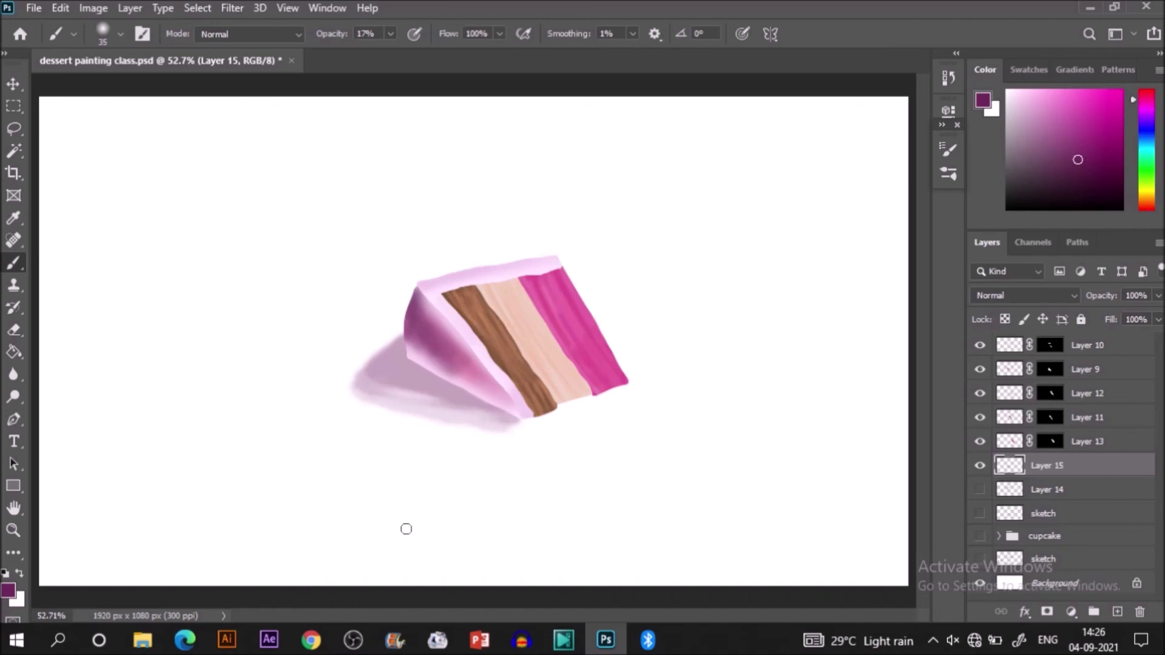